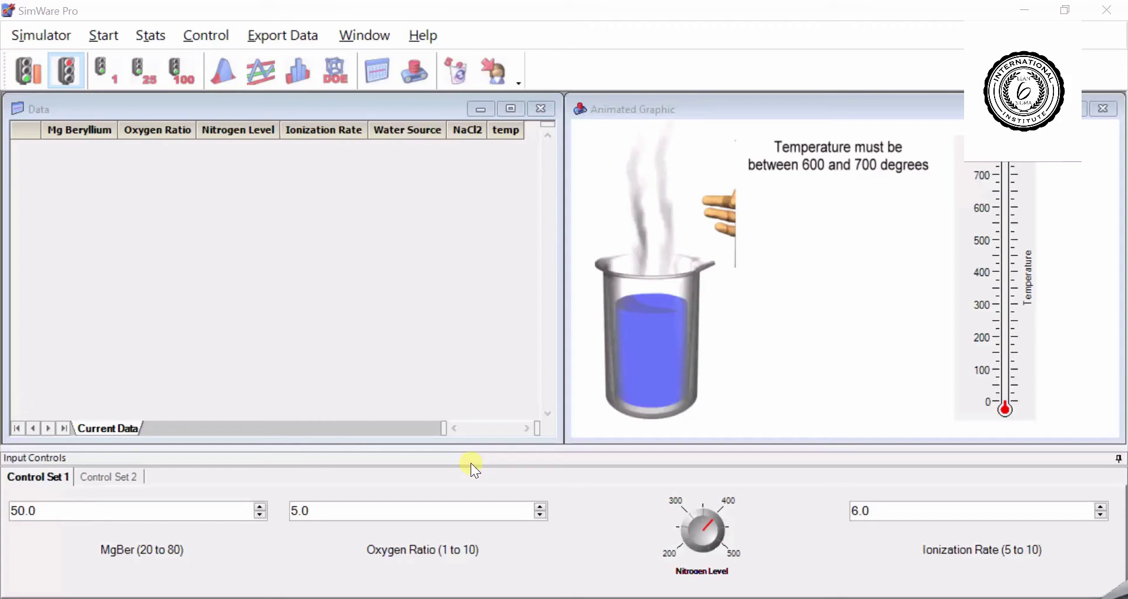
# Step: Run the simulator continuously for about 100 rows of temperature data, reviewing both input control sets, and stop it
pyautogui.click(25, 74)
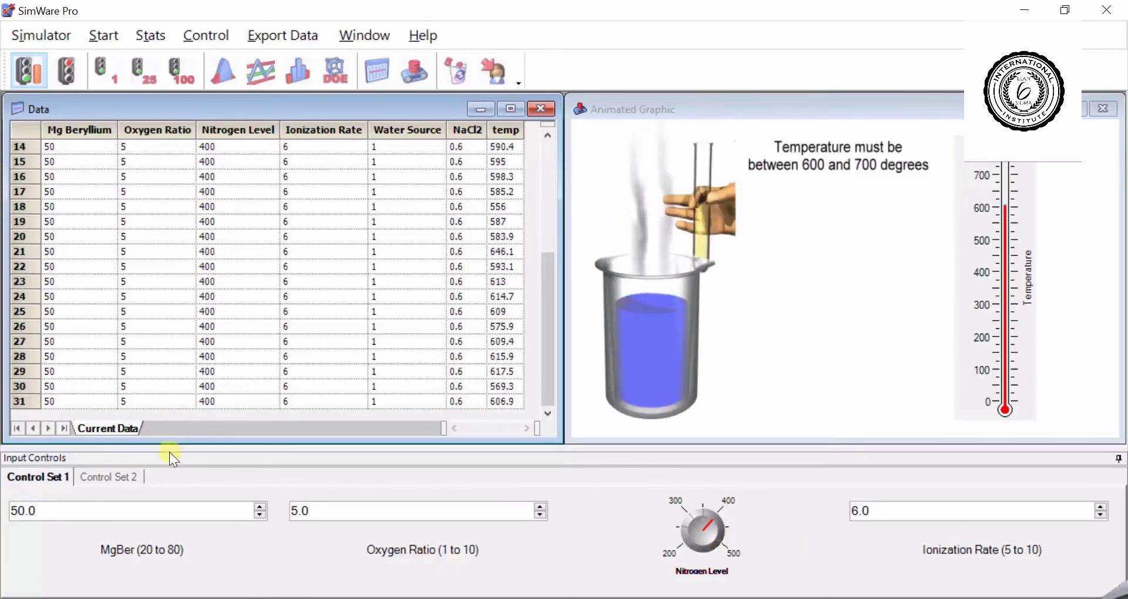
pyautogui.click(127, 477)
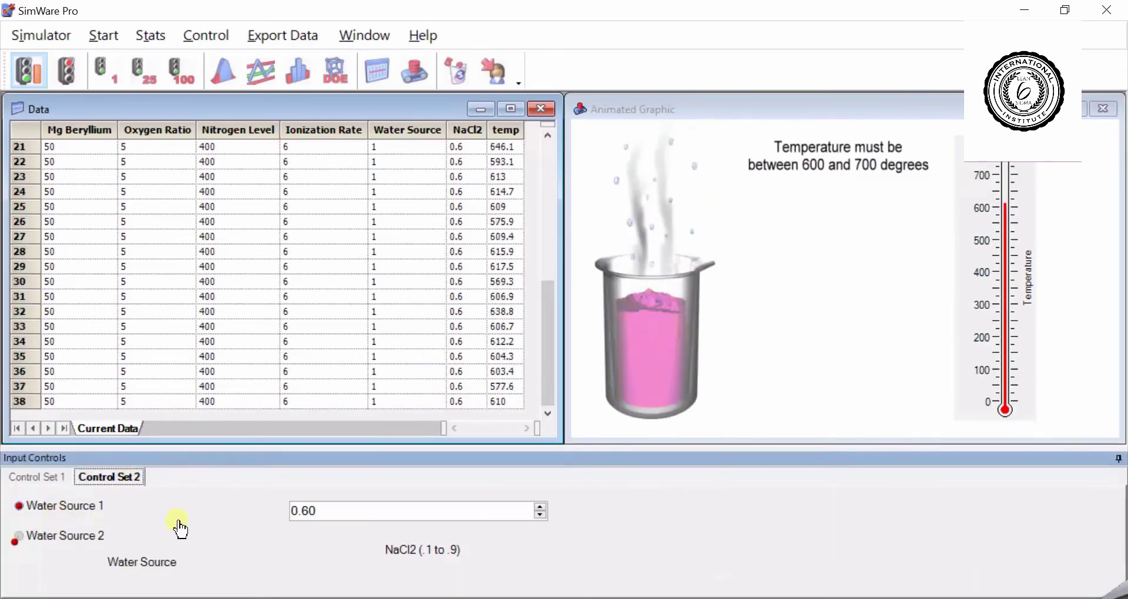
pyautogui.click(55, 477)
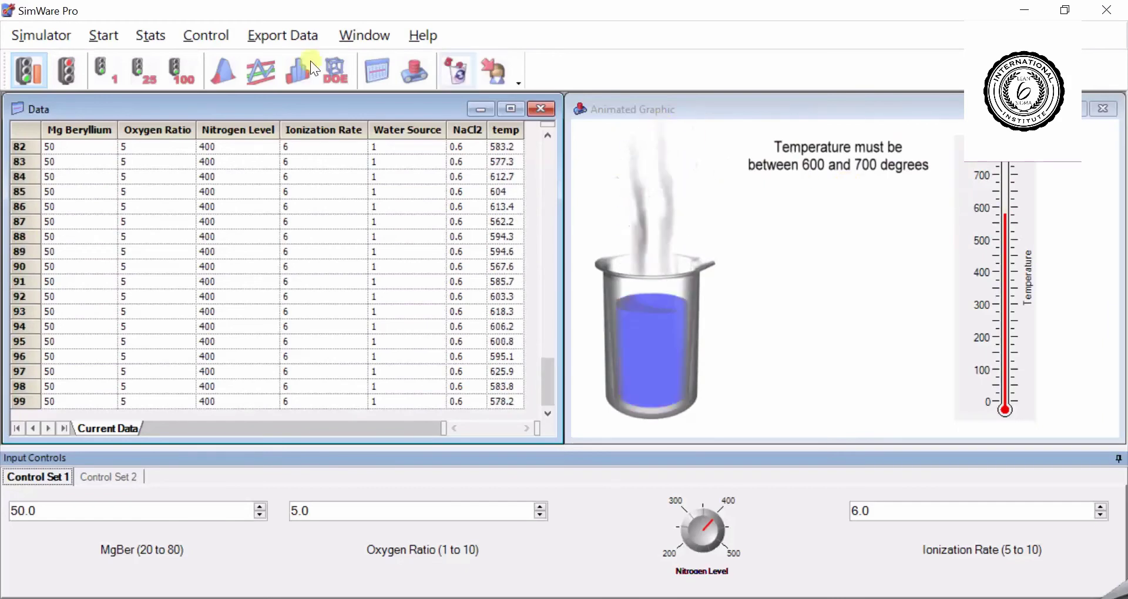
pyautogui.click(75, 73)
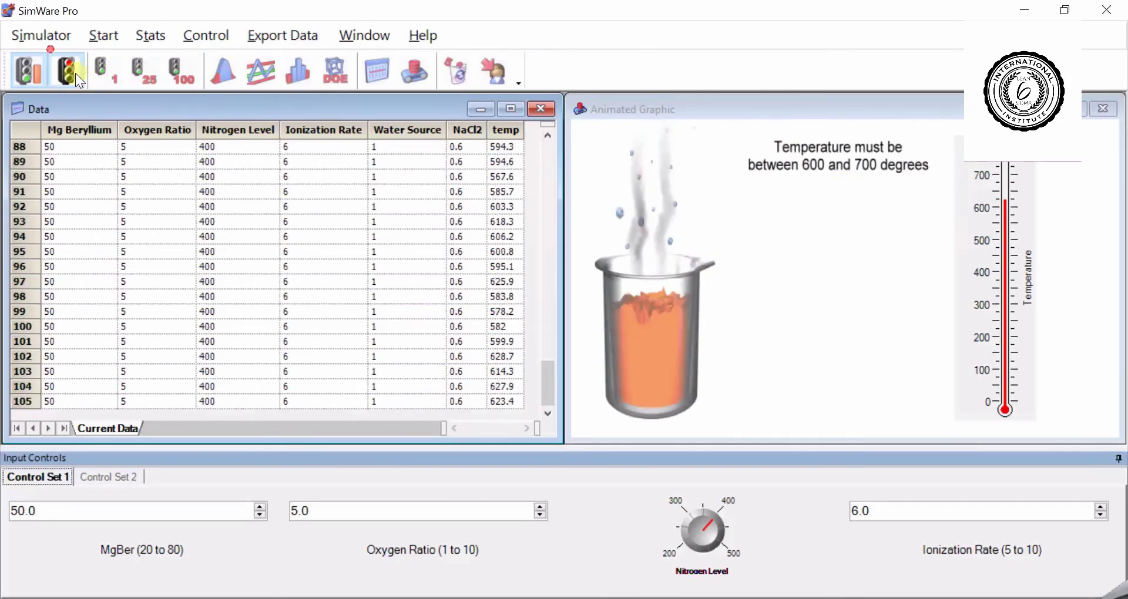
# Step: Display the temp Cpk capability chart and expand the statistics of the current data
pyautogui.click(230, 73)
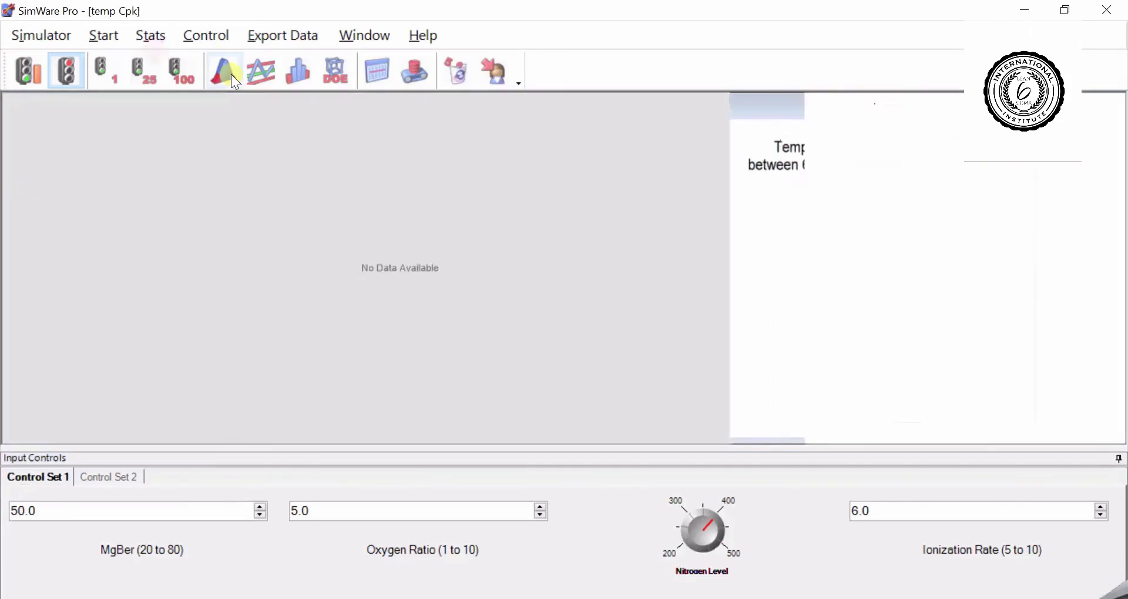
pyautogui.click(186, 79)
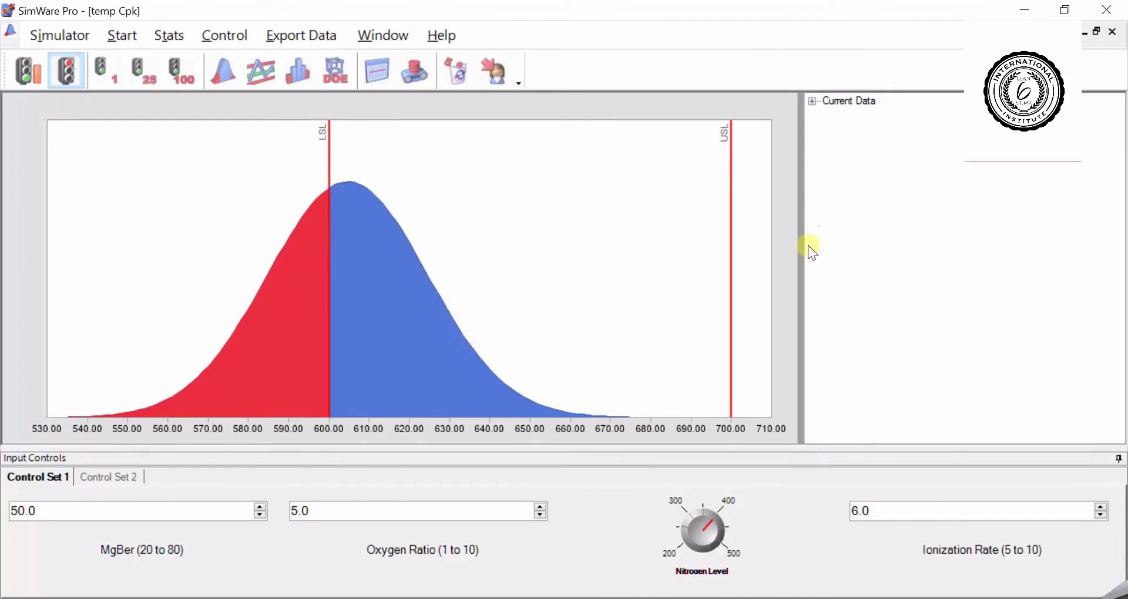
pyautogui.click(813, 101)
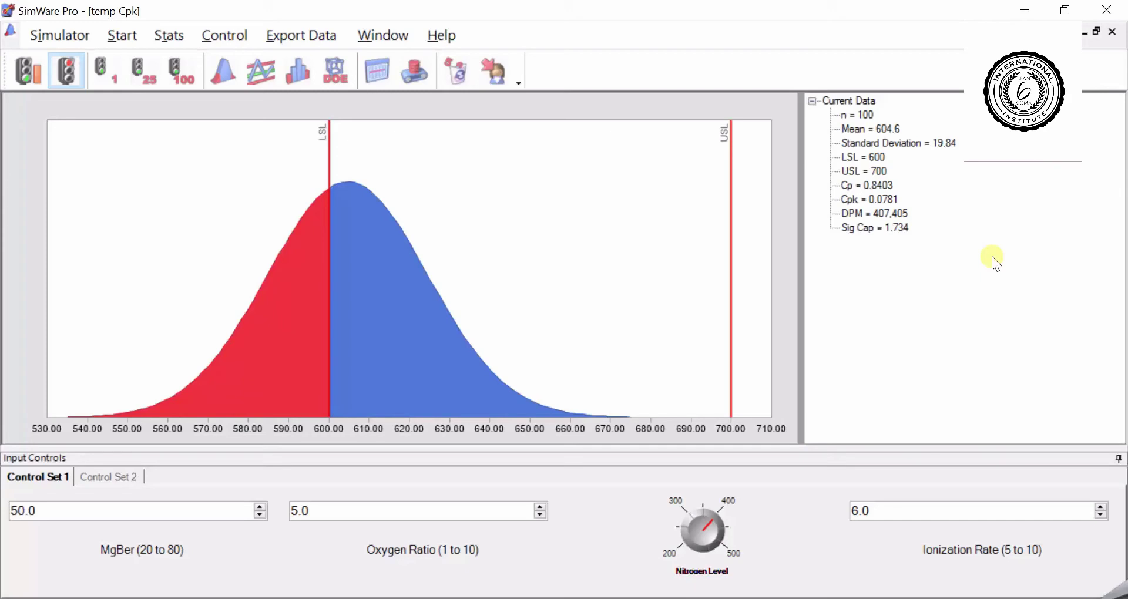
# Step: Start a two-level Taguchi L12 design of experiments with all six factors included
pyautogui.click(329, 79)
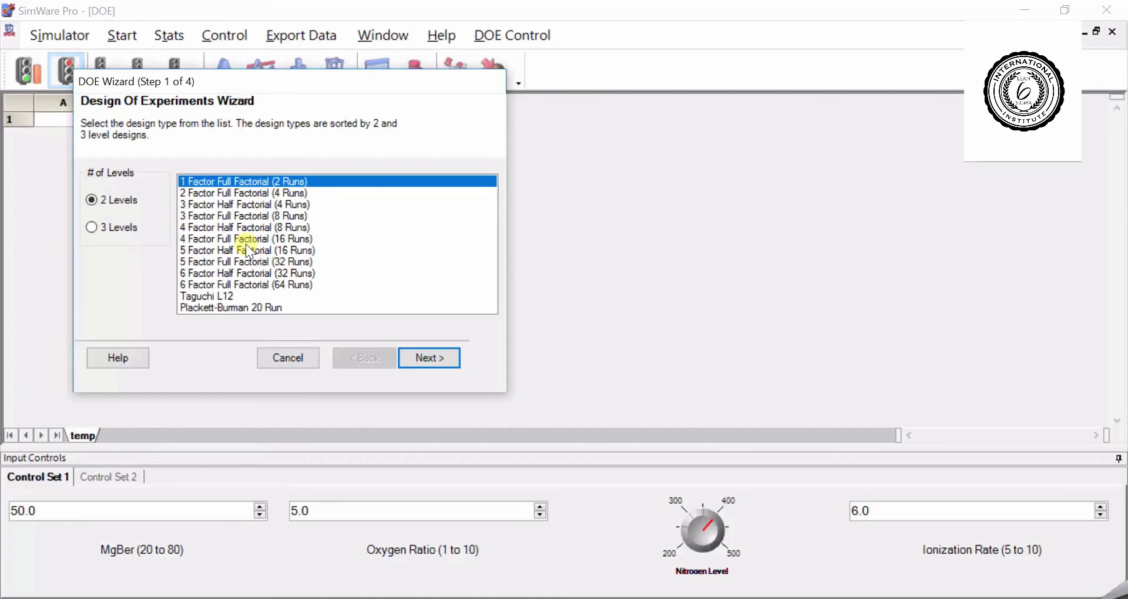
pyautogui.click(205, 298)
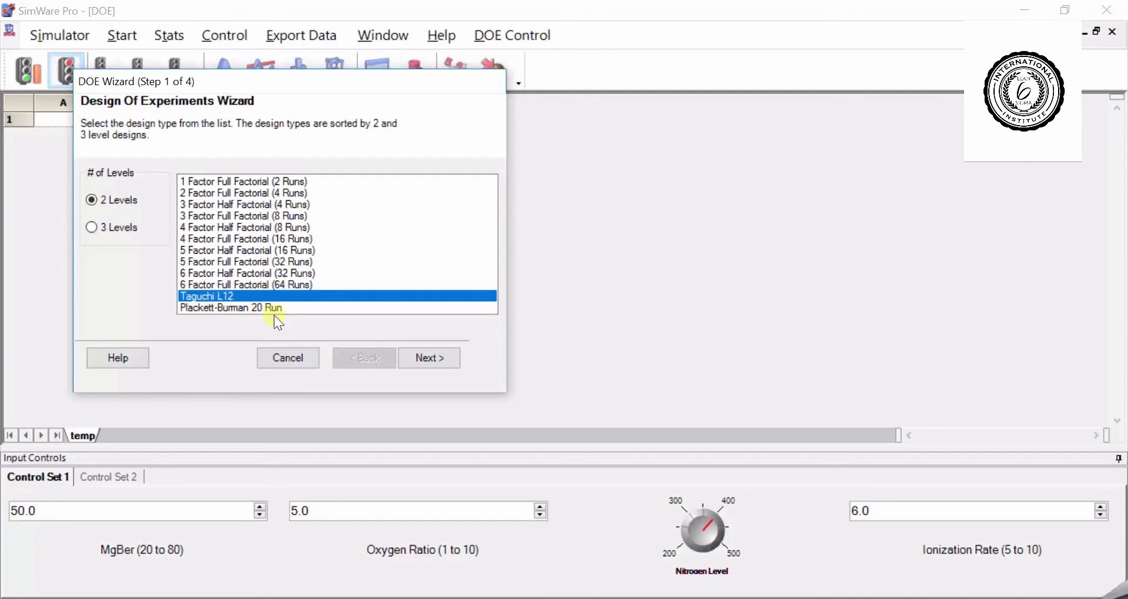
pyautogui.click(419, 362)
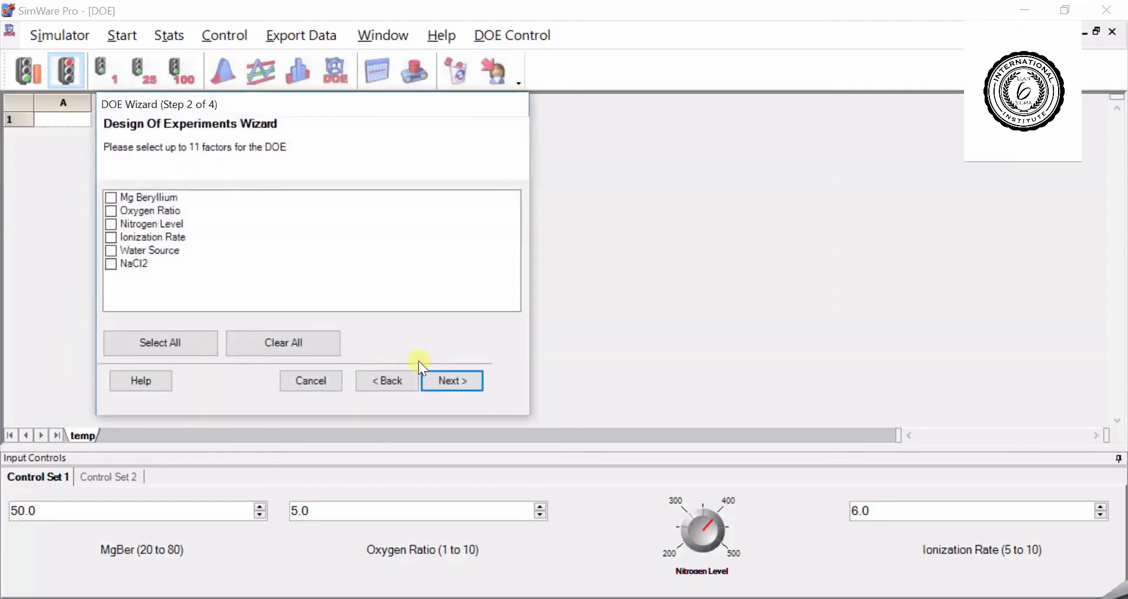
pyautogui.click(205, 349)
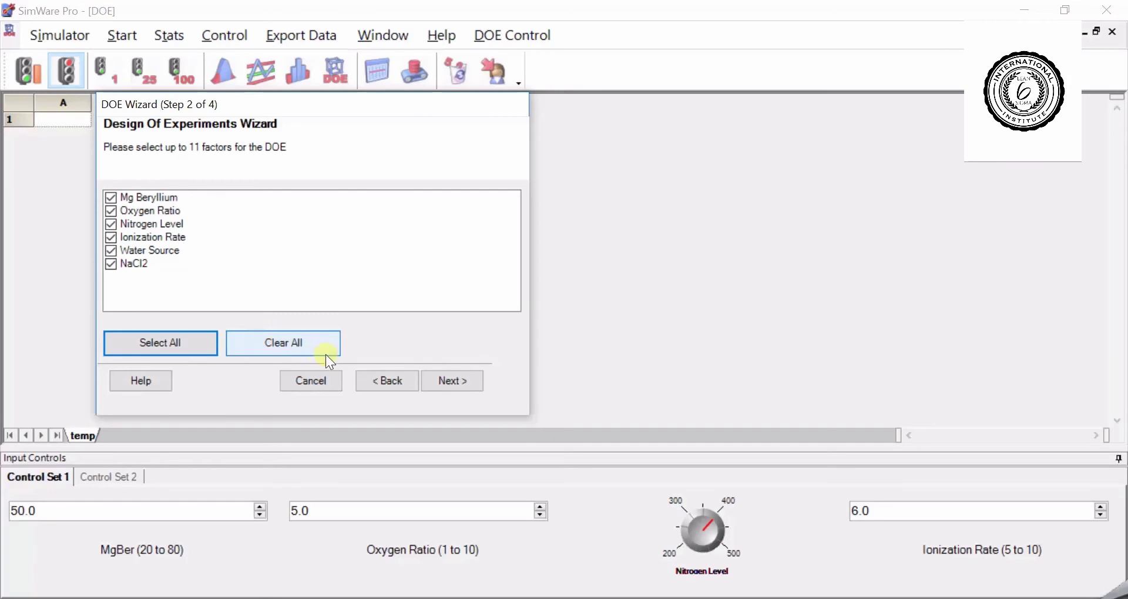
pyautogui.click(437, 384)
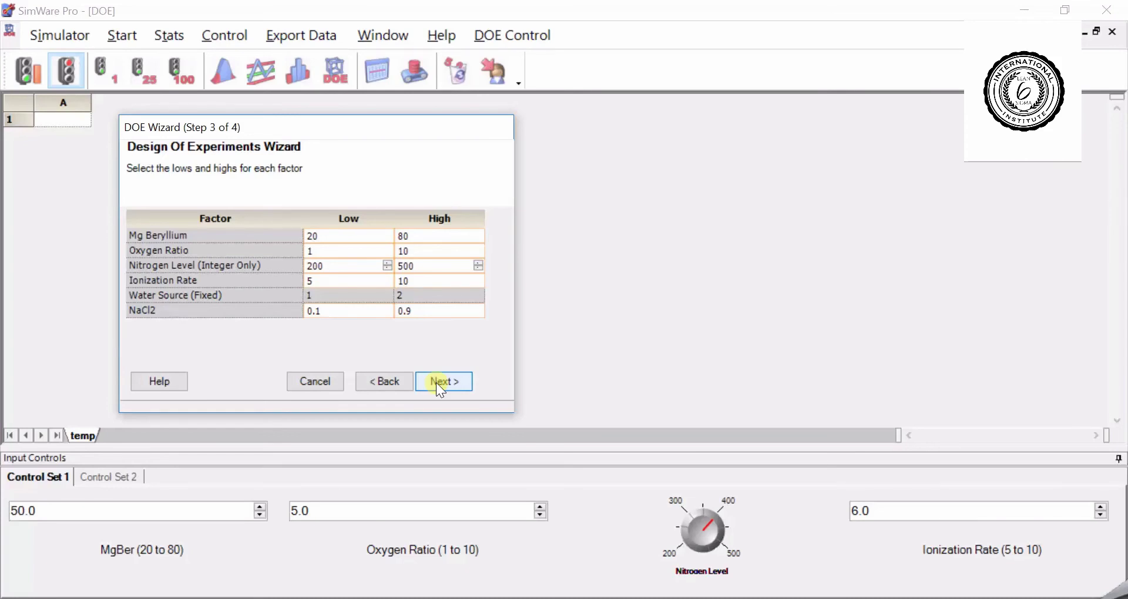
# Step: Review the default factor lows and highs, finish the design with 4 replicates, and generate all the replicate data
pyautogui.click(442, 382)
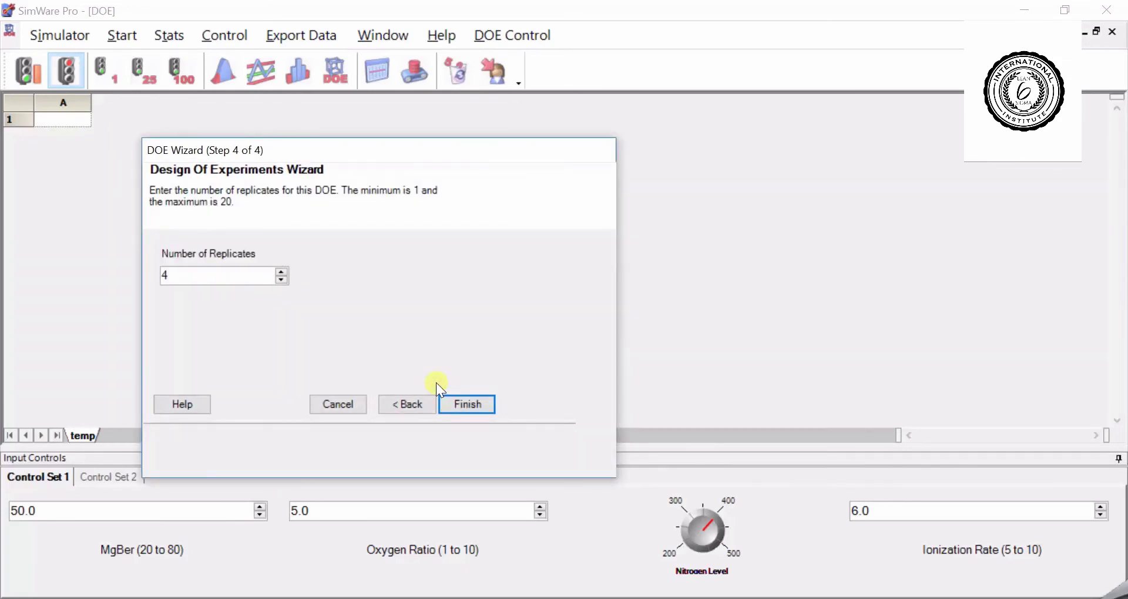
pyautogui.click(413, 405)
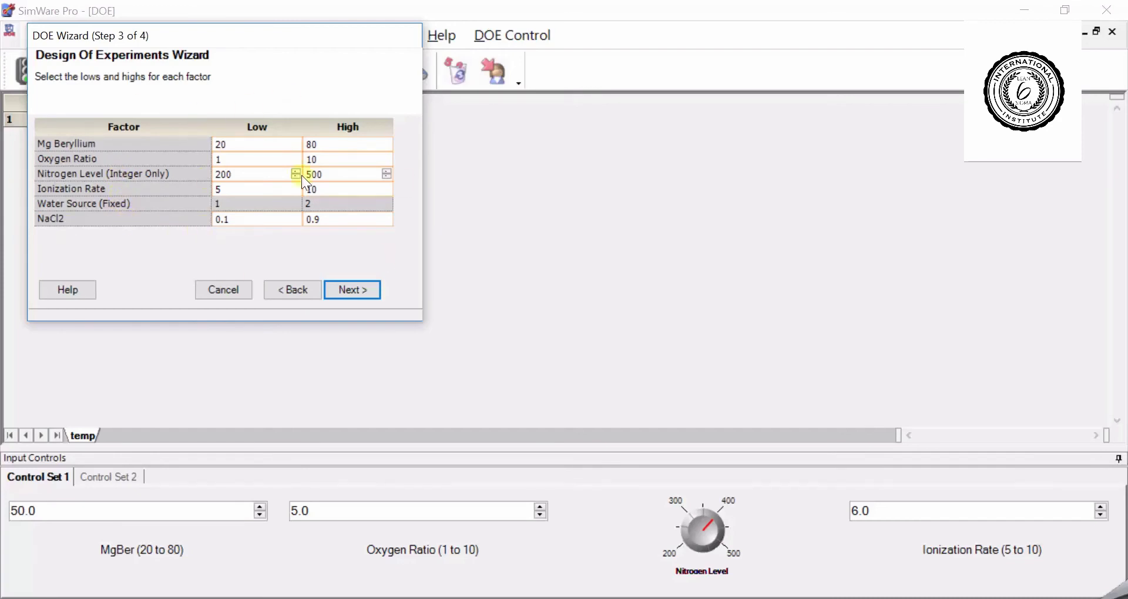
pyautogui.click(351, 290)
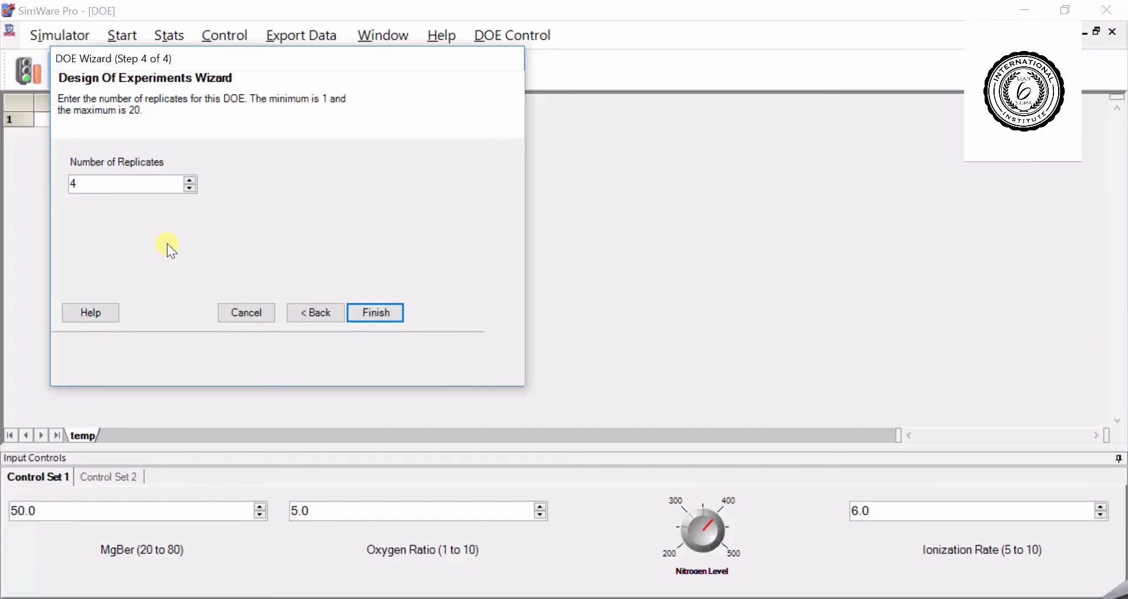
pyautogui.click(367, 316)
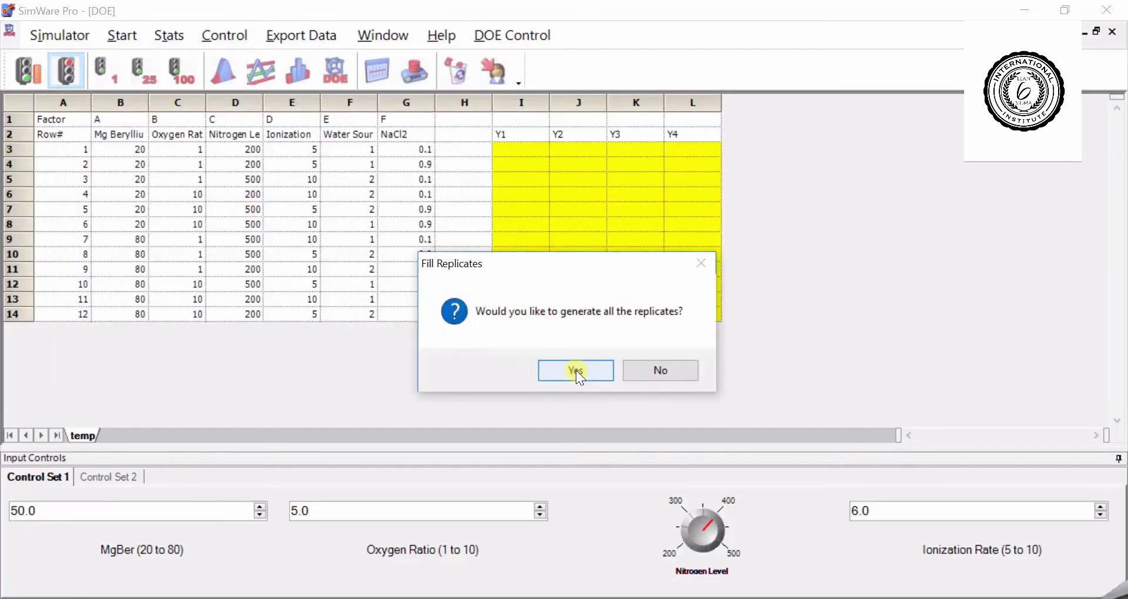
pyautogui.click(576, 370)
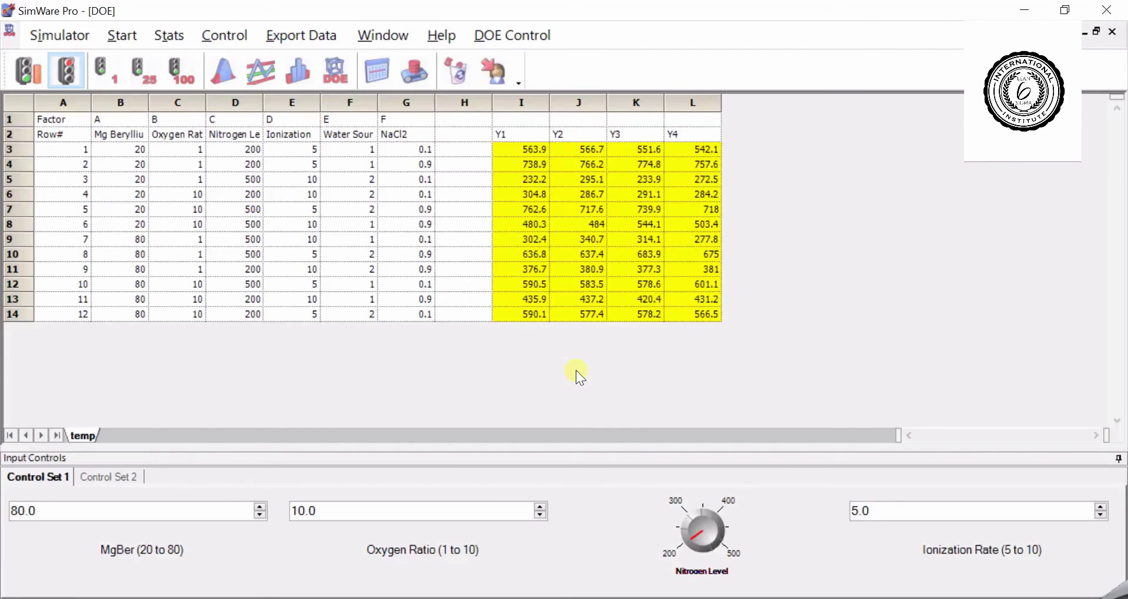
# Step: Export the experiment to Excel in DOE PRO format under the file name Screen
pyautogui.click(481, 44)
pyautogui.moveTo(506, 59)
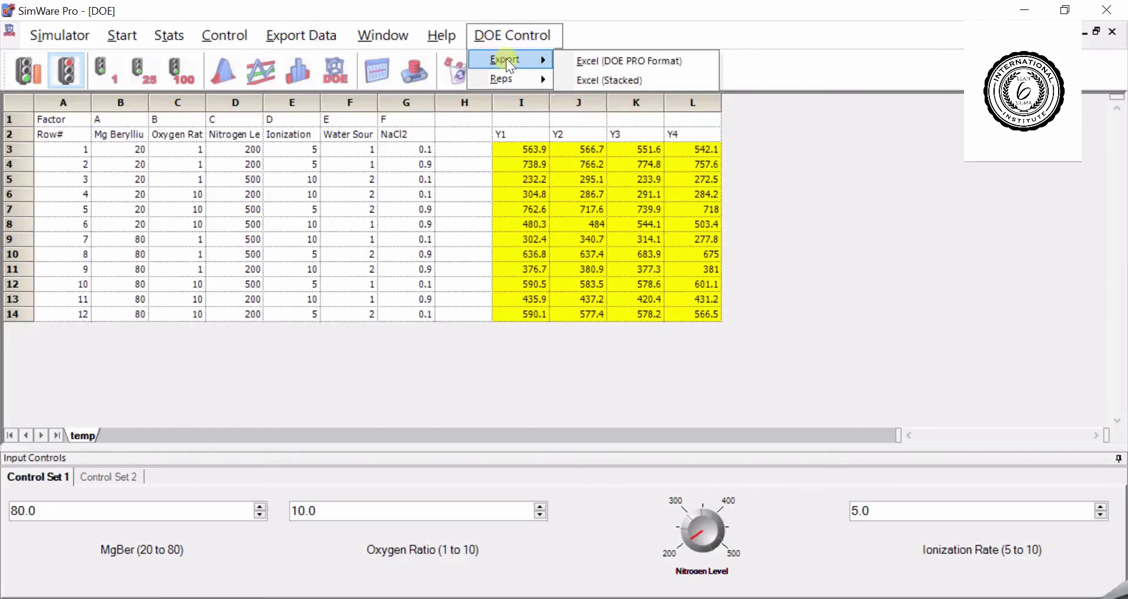
pyautogui.click(592, 63)
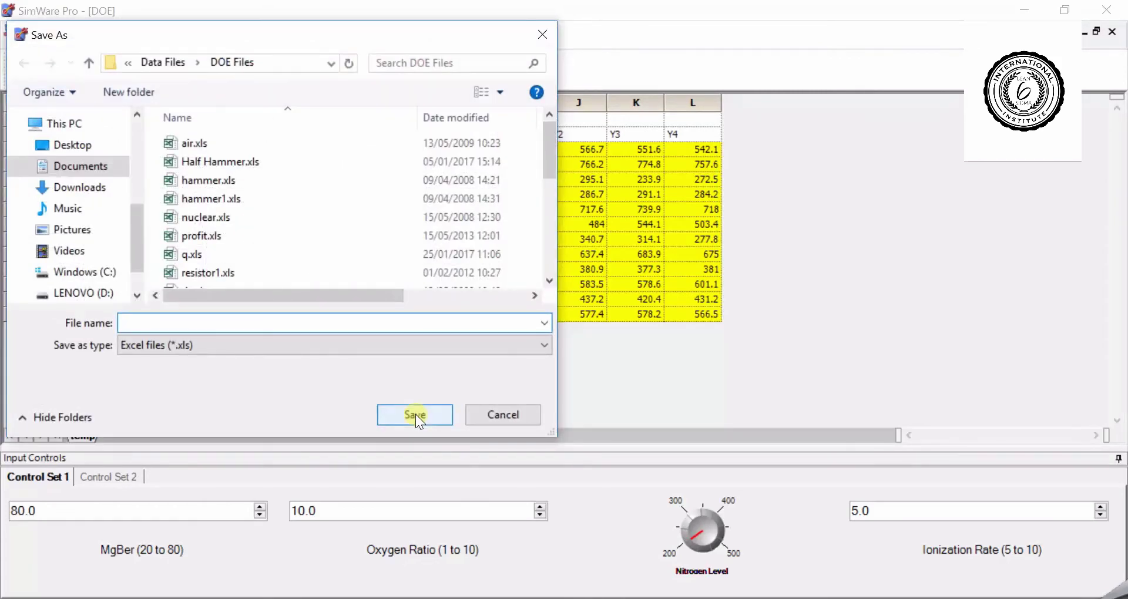
pyautogui.write('Screen')
pyautogui.click(414, 417)
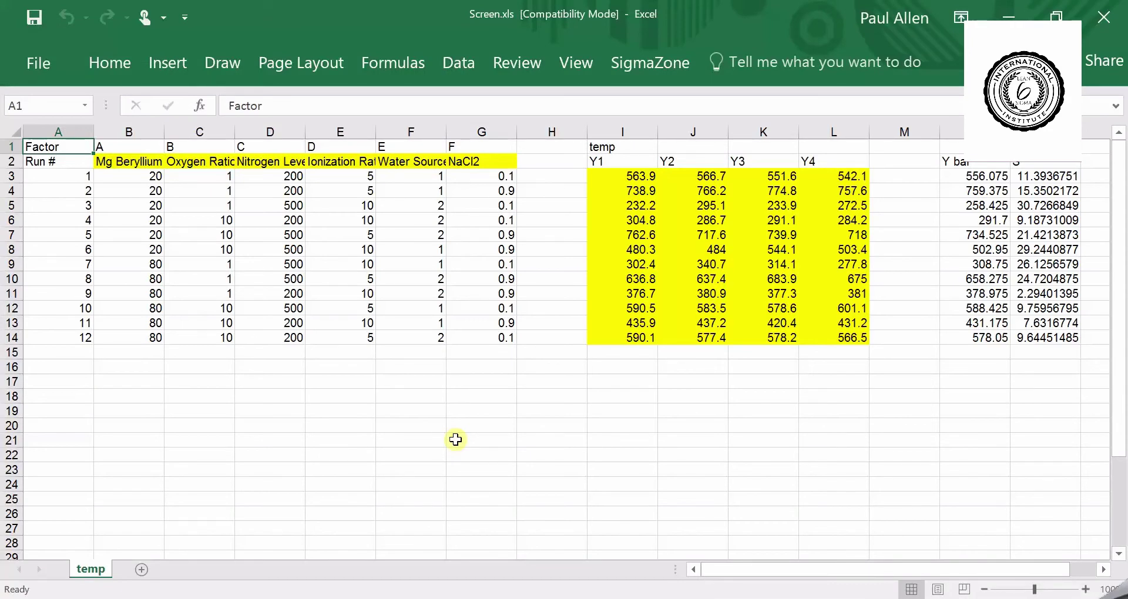
# Step: Create the Marginal Means Plots of temp for both Y-hat and S-hat with SigmaZone's design analysis
pyautogui.click(649, 60)
pyautogui.click(277, 153)
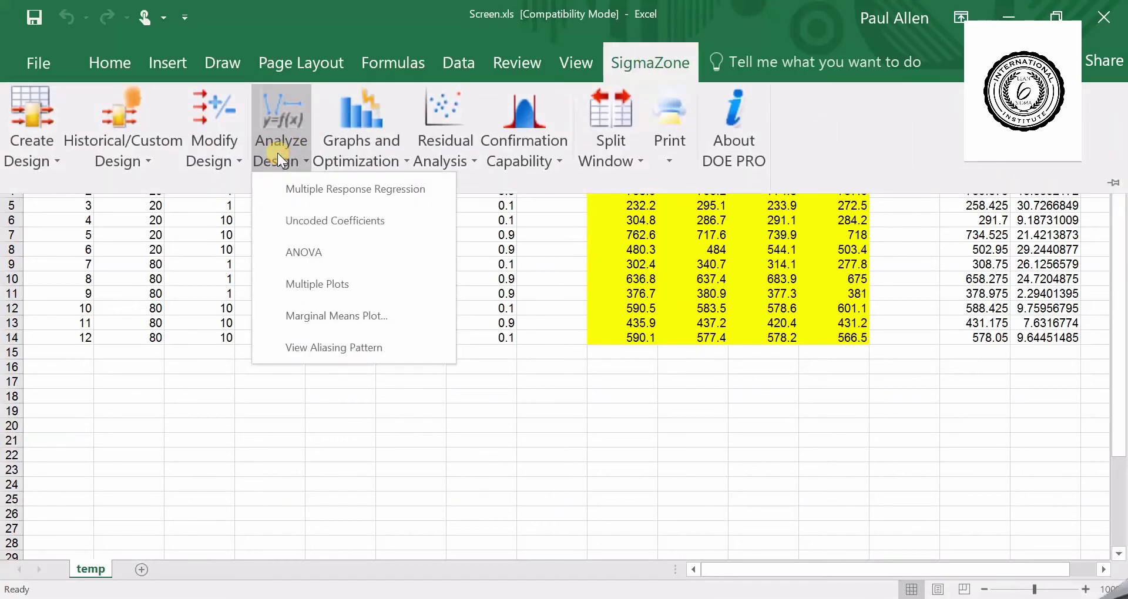
pyautogui.click(343, 311)
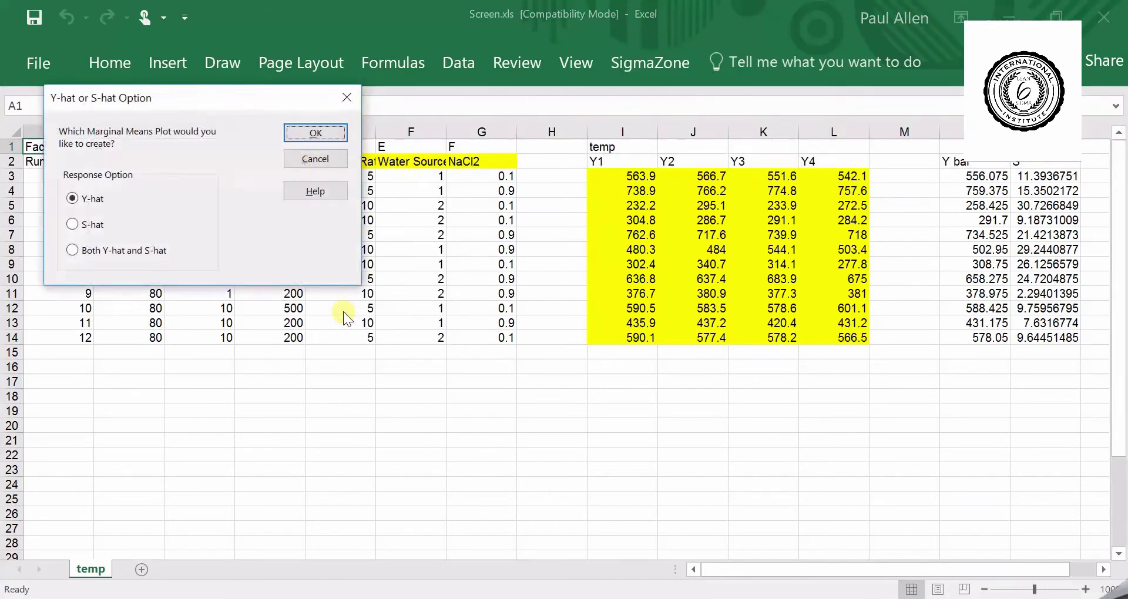
pyautogui.click(142, 248)
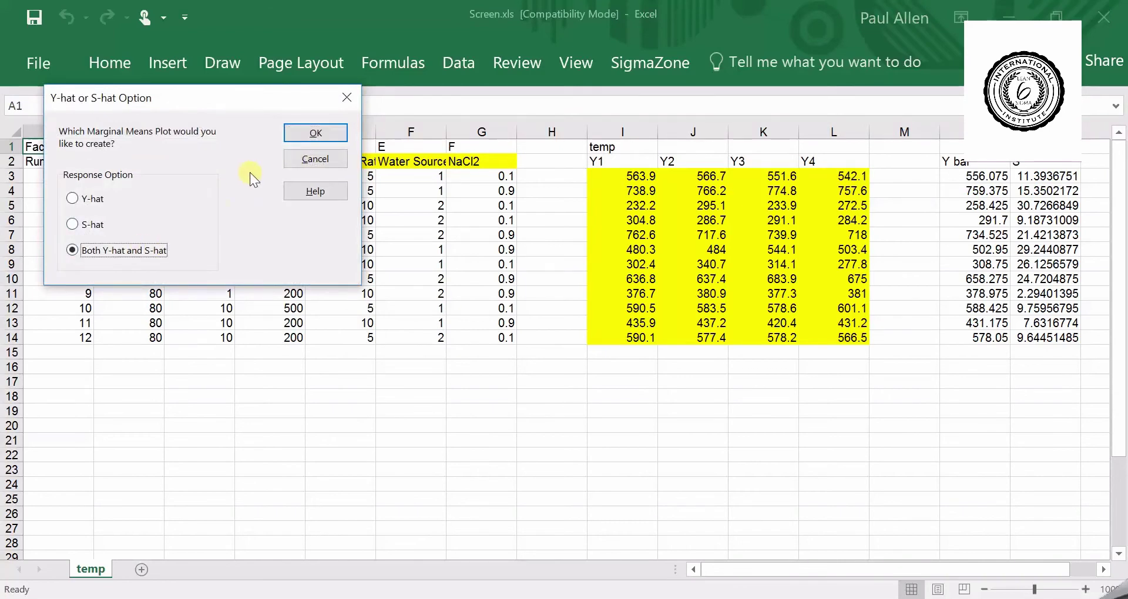
pyautogui.click(303, 140)
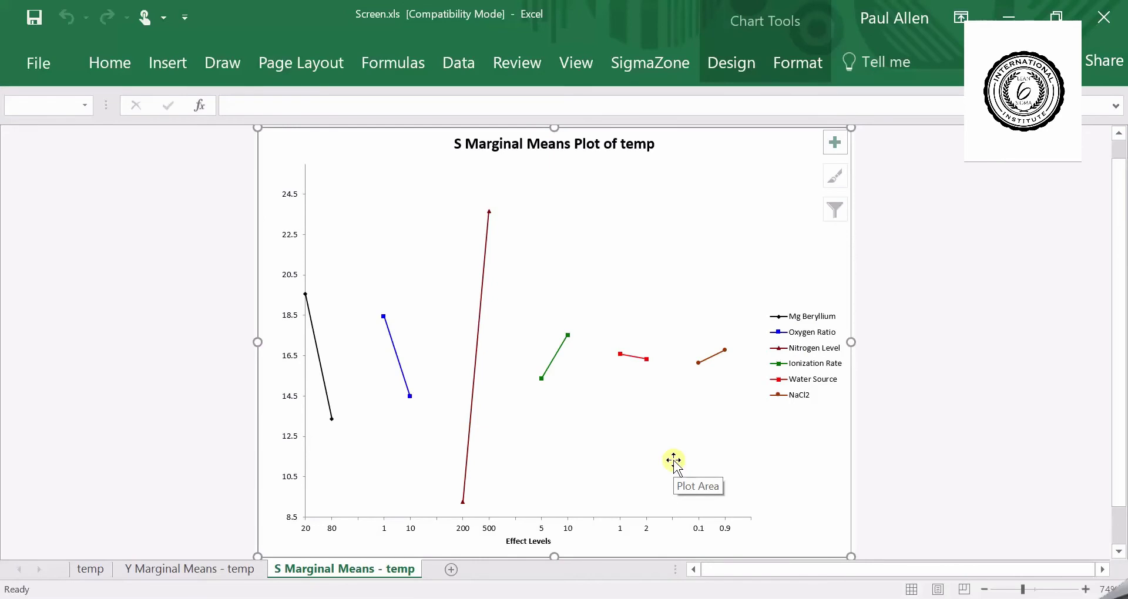
# Step: Circle in ink the low end of the Nitrogen Level line and its 200 axis label on the S Marginal Means plot
pyautogui.click(205, 269)
pyautogui.moveTo(466, 510); pyautogui.dragTo(453, 501)
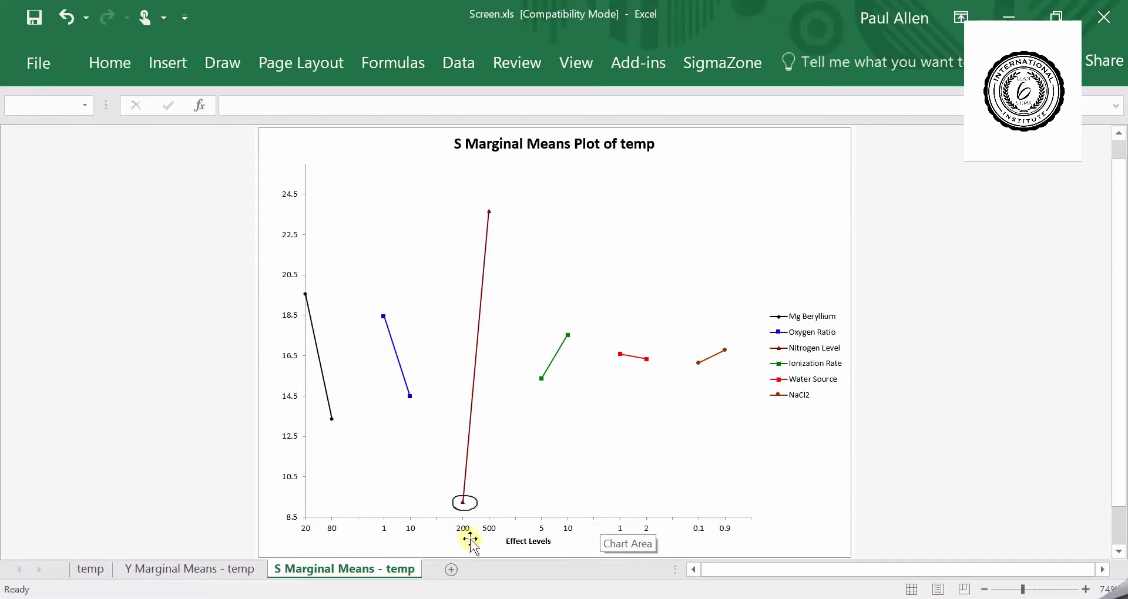
pyautogui.moveTo(467, 531); pyautogui.dragTo(470, 522)
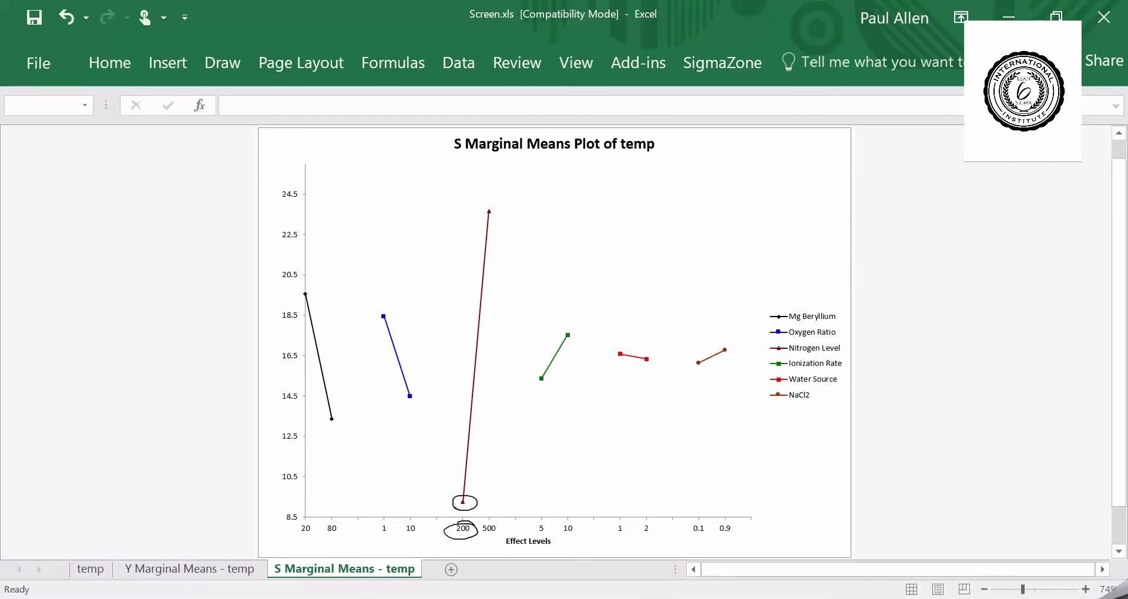
# Step: Circle the Nitrogen Level line in ink on the Y Marginal Means plot
pyautogui.click(212, 582)
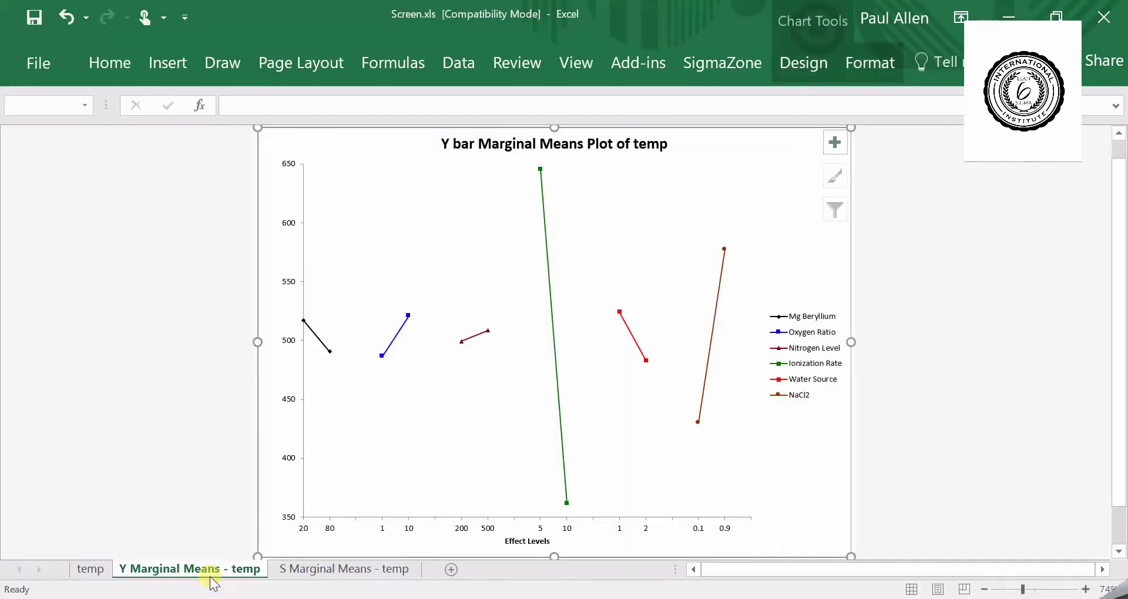
pyautogui.click(501, 388)
pyautogui.moveTo(488, 357)
pyautogui.mouseDown()
pyautogui.moveTo(508, 317)
pyautogui.moveTo(487, 358)
pyautogui.mouseUp()
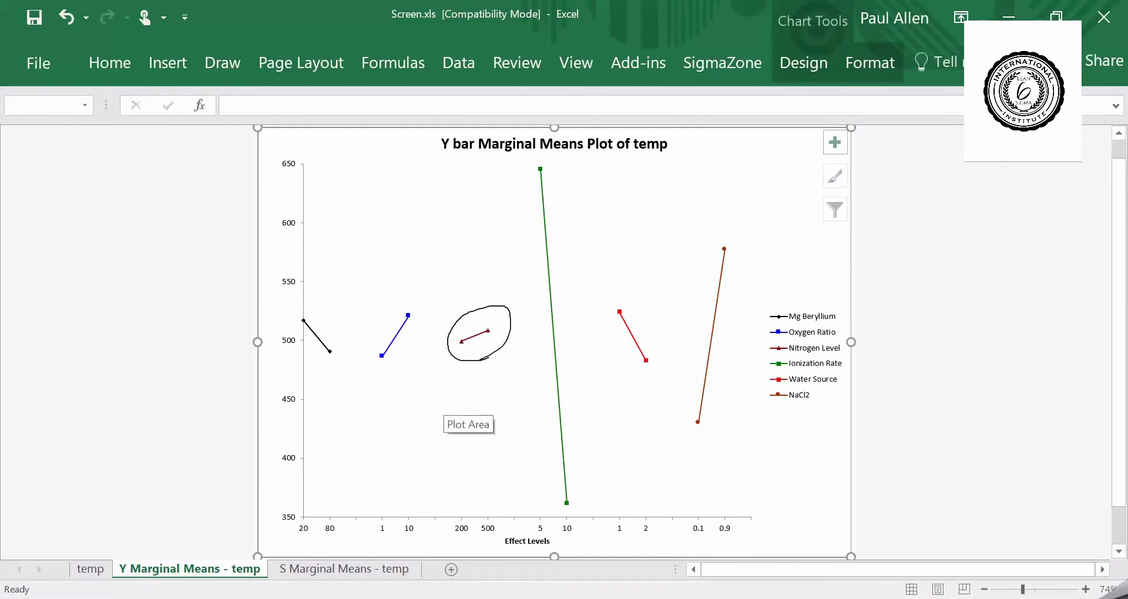
# Step: Draw ink arrows pointing to the Ionization Rate, NaCl2 and Water Source lines on the Y bar plot
pyautogui.click(703, 125)
pyautogui.moveTo(558, 215); pyautogui.dragTo(597, 183)
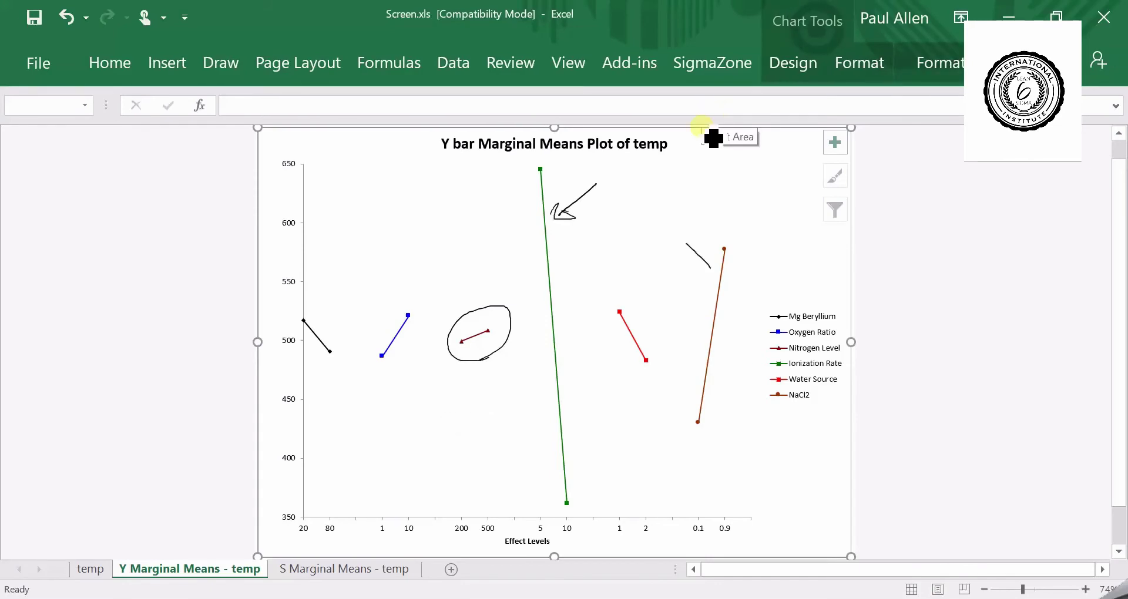
pyautogui.moveTo(650, 269); pyautogui.dragTo(634, 316)
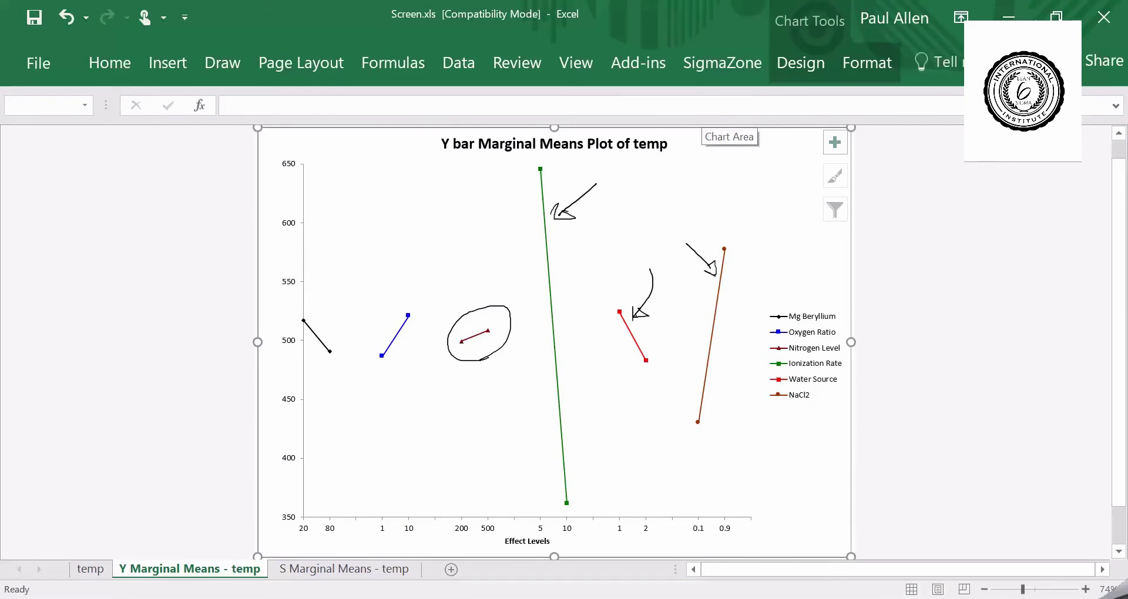
pyautogui.click(702, 126)
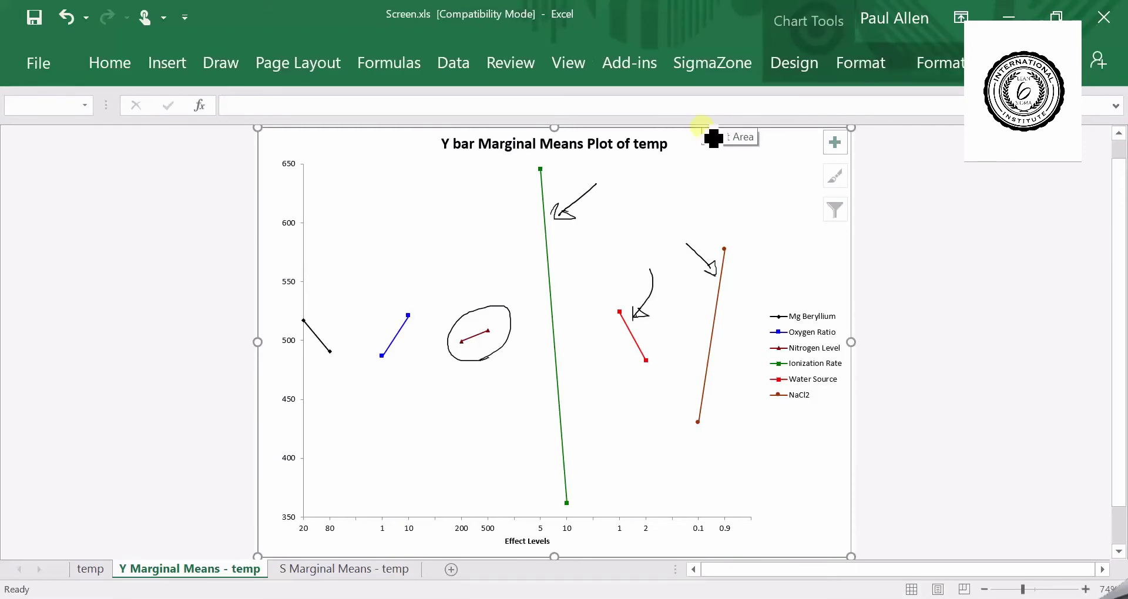
# Step: Compare with the S Marginal Means plot and outline the Ionization Rate, Water Source and NaCl2 lines together on the Y bar plot
pyautogui.click(344, 569)
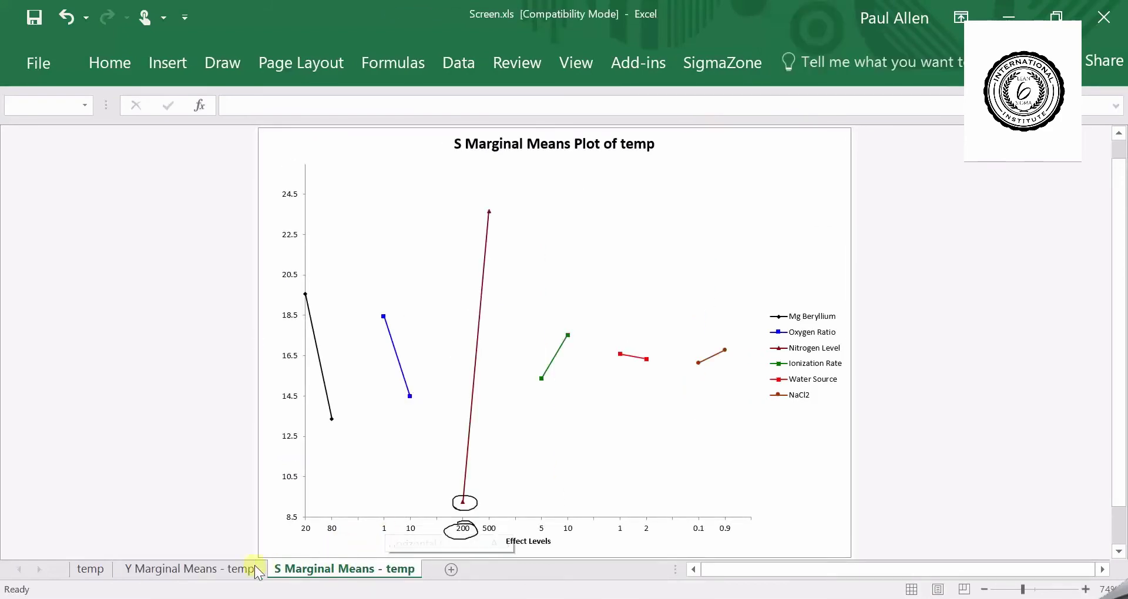
pyautogui.click(229, 569)
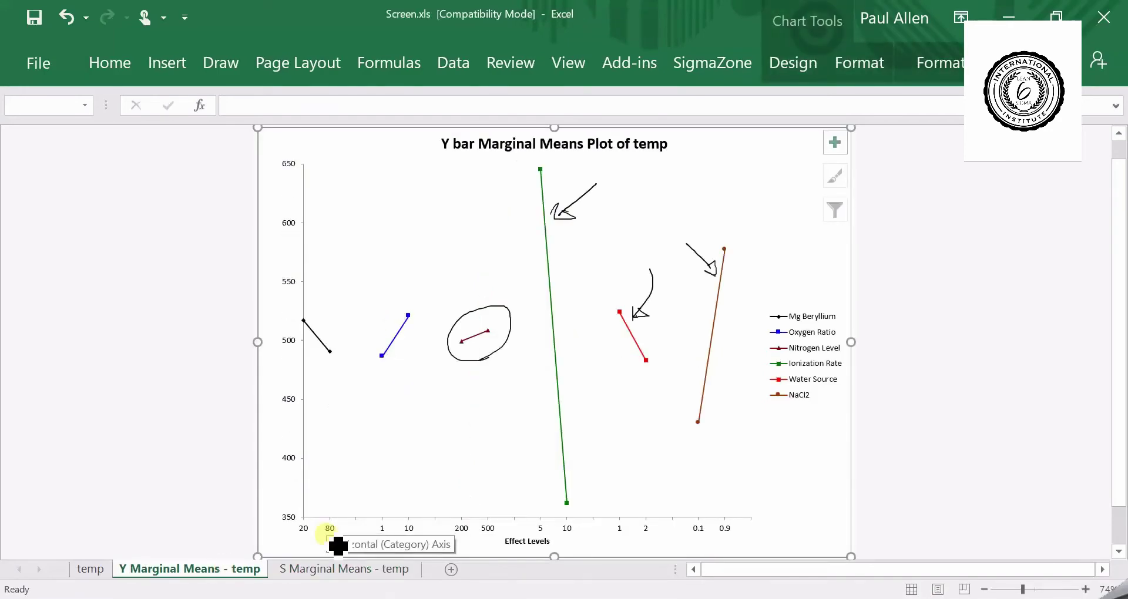
pyautogui.moveTo(515, 160)
pyautogui.mouseDown()
pyautogui.moveTo(720, 203)
pyautogui.moveTo(722, 498)
pyautogui.moveTo(655, 512)
pyautogui.moveTo(539, 504)
pyautogui.moveTo(532, 160)
pyautogui.mouseUp()
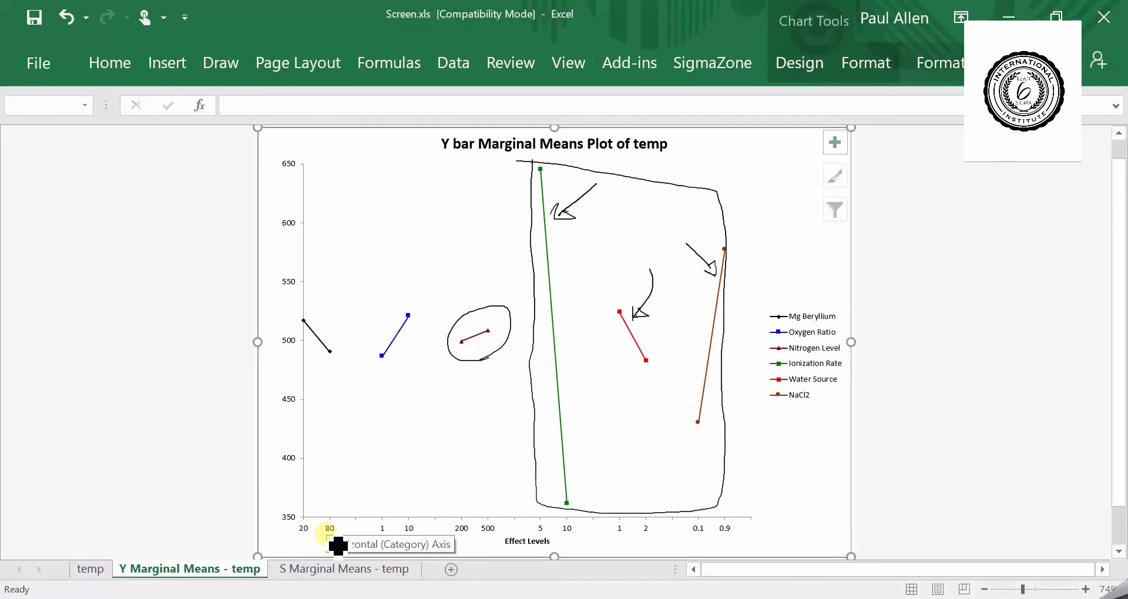
# Step: Switch to PowerPoint, handwrite "NITROGEN 200 - Ŝ HAT" in red ink across slide 1 during the slide show, and keep the annotations
pyautogui.hotkey('alt', 'Tab')
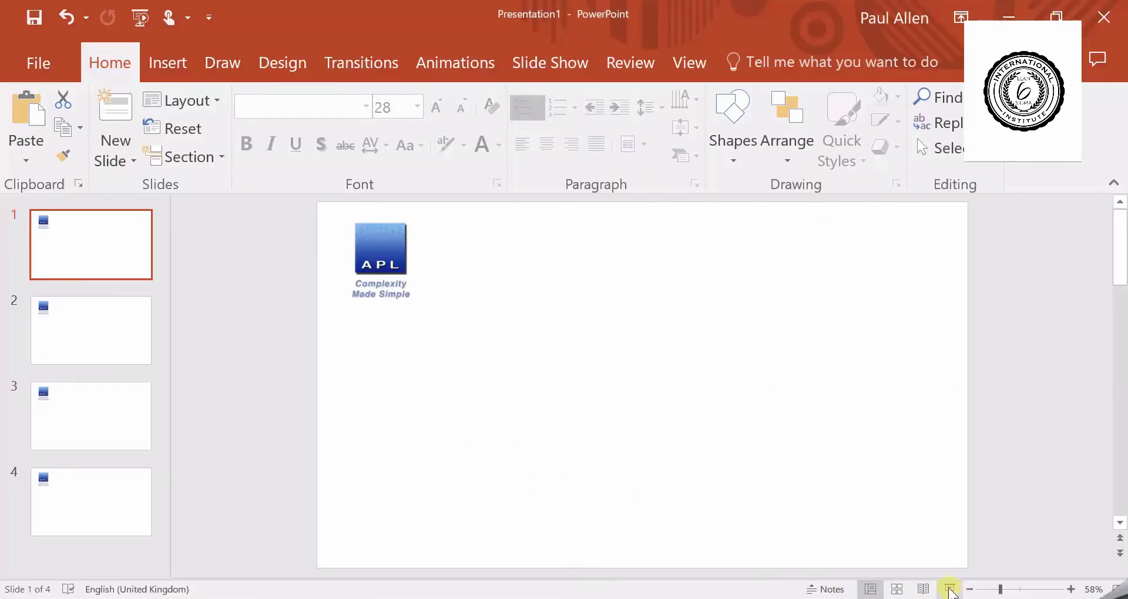
pyautogui.click(947, 591)
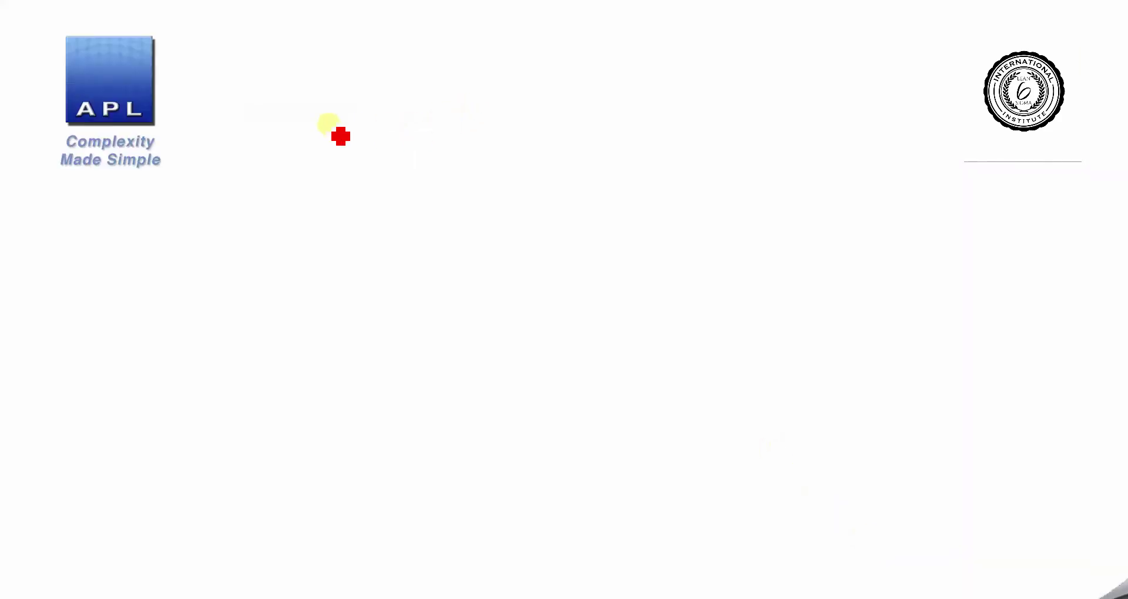
pyautogui.moveTo(295, 134)
pyautogui.mouseDown()
pyautogui.moveTo(316, 134)
pyautogui.moveTo(328, 101)
pyautogui.mouseUp()
pyautogui.moveTo(343, 104)
pyautogui.mouseDown()
pyautogui.moveTo(339, 126)
pyautogui.moveTo(403, 116)
pyautogui.moveTo(488, 129)
pyautogui.moveTo(503, 105)
pyautogui.mouseUp()
pyautogui.moveTo(600, 100)
pyautogui.mouseDown()
pyautogui.moveTo(650, 129)
pyautogui.moveTo(675, 106)
pyautogui.moveTo(756, 111)
pyautogui.mouseUp()
pyautogui.moveTo(830, 98)
pyautogui.mouseDown()
pyautogui.moveTo(813, 121)
pyautogui.moveTo(842, 88)
pyautogui.moveTo(879, 123)
pyautogui.moveTo(936, 120)
pyautogui.moveTo(948, 98)
pyautogui.mouseUp()
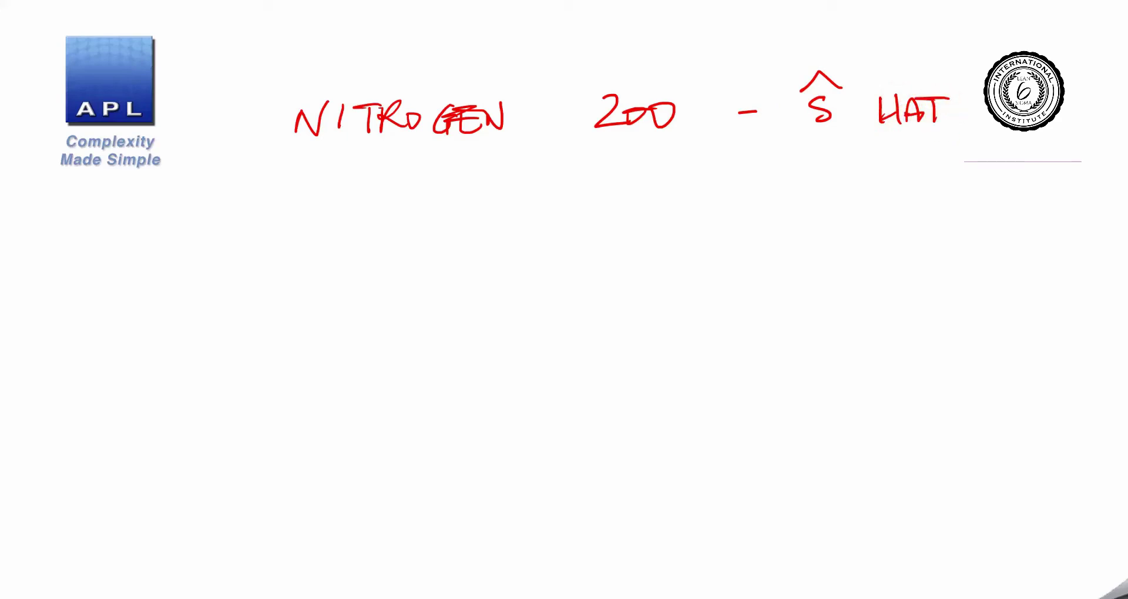
pyautogui.press('XF86AudioRaiseVolume')
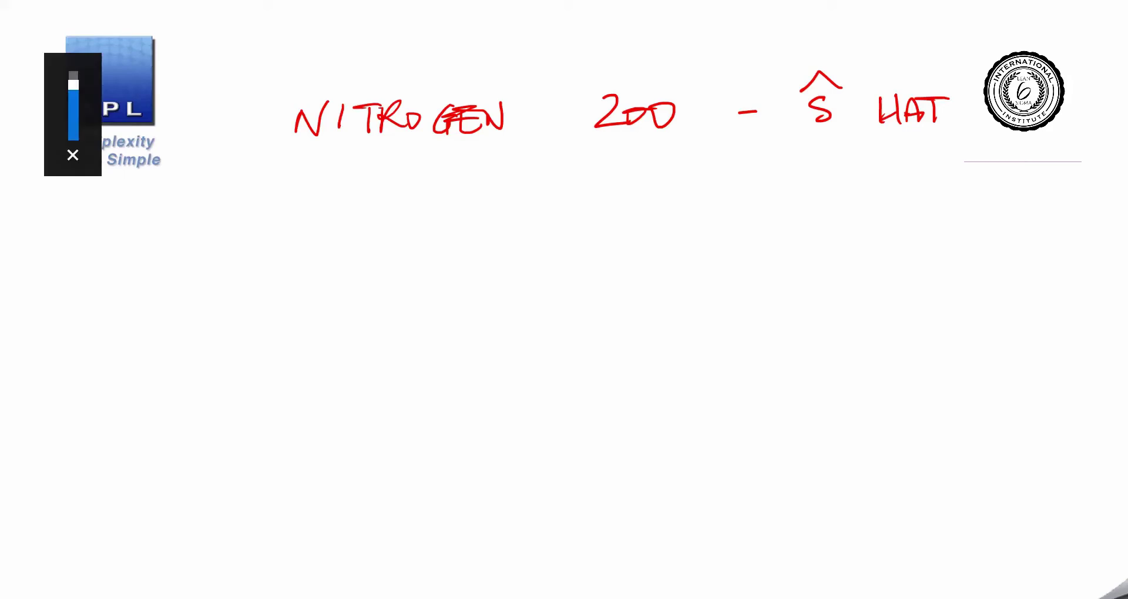
pyautogui.press('Escape')
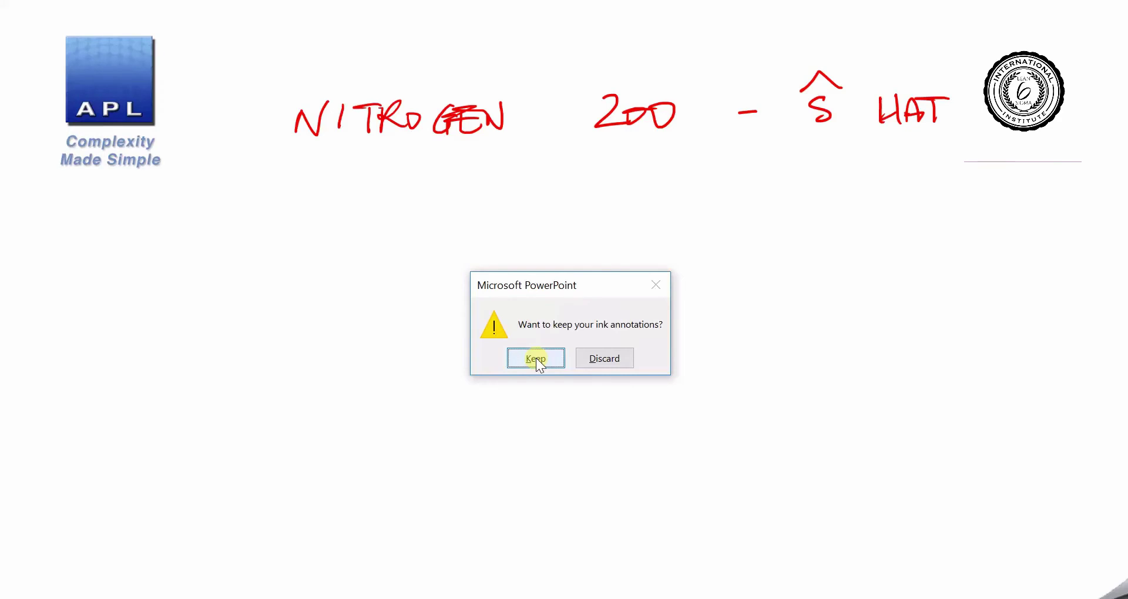
pyautogui.click(536, 357)
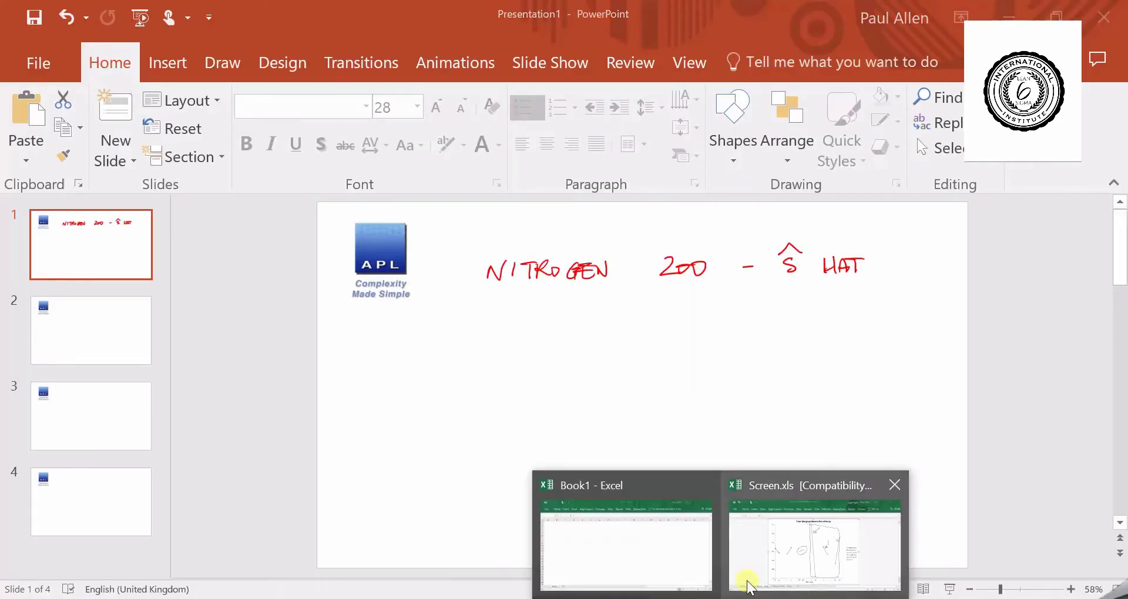
# Step: Check the Y bar Marginal Means plot in Excel, and return to the PowerPoint slide show with the nitrogen note
pyautogui.click(746, 582)
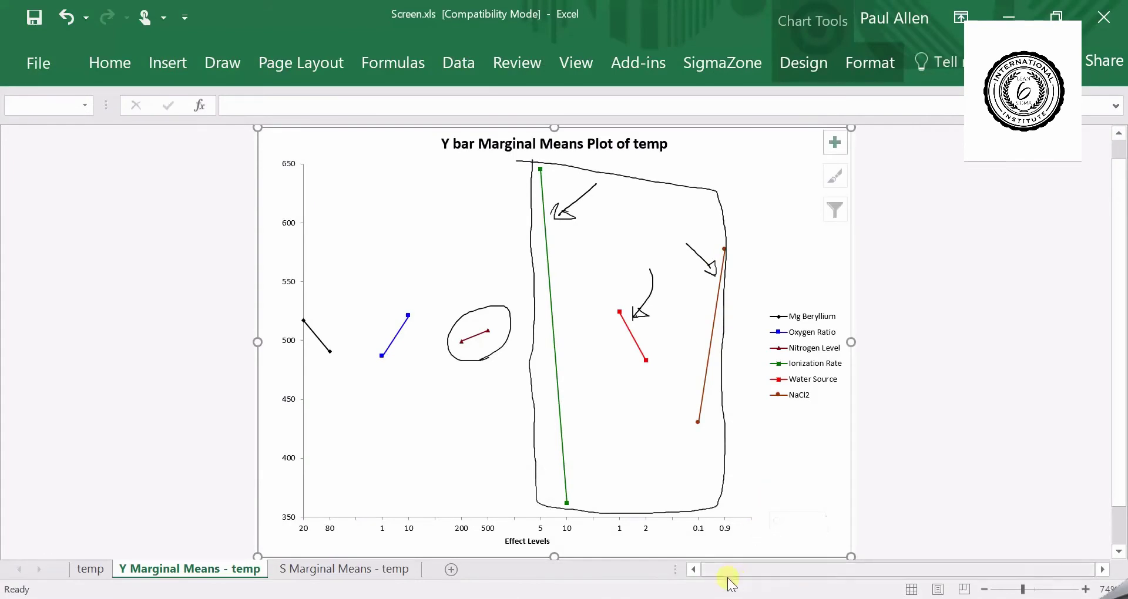
pyautogui.click(682, 587)
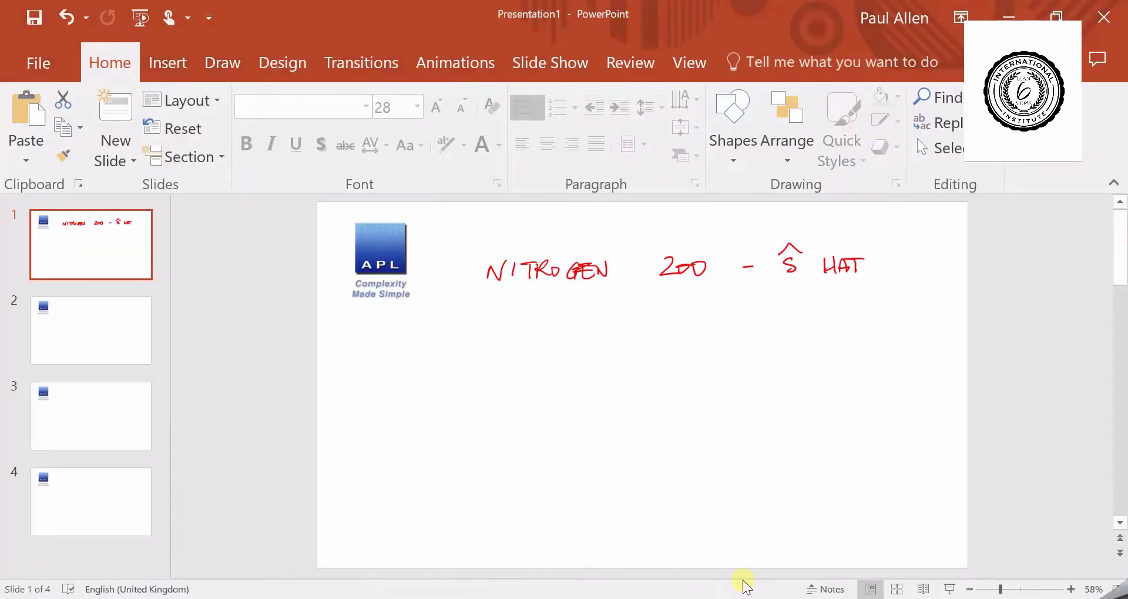
pyautogui.click(947, 589)
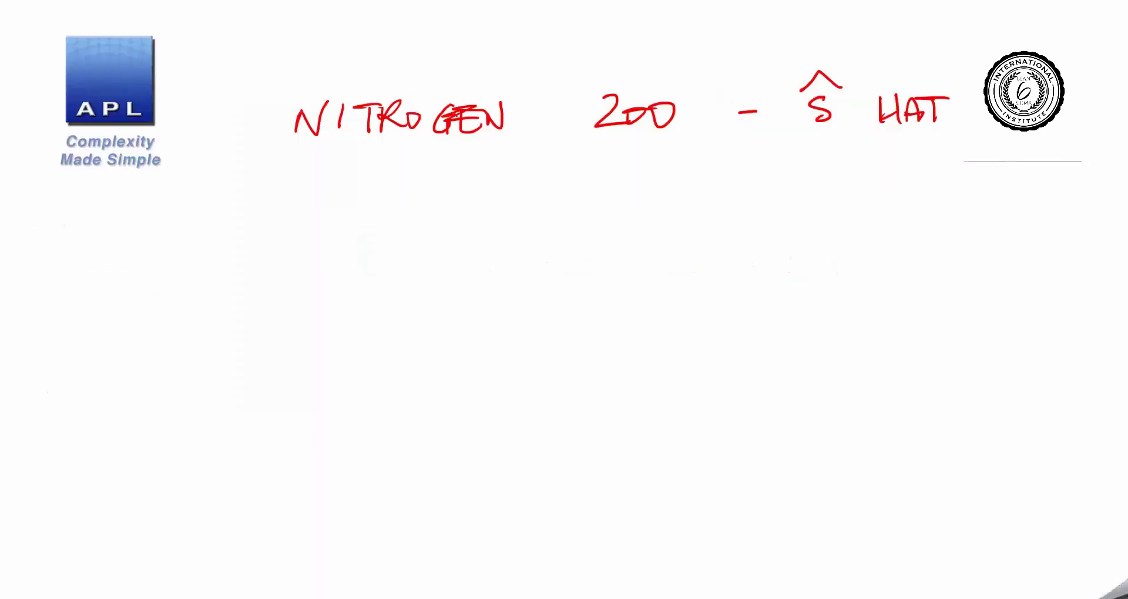
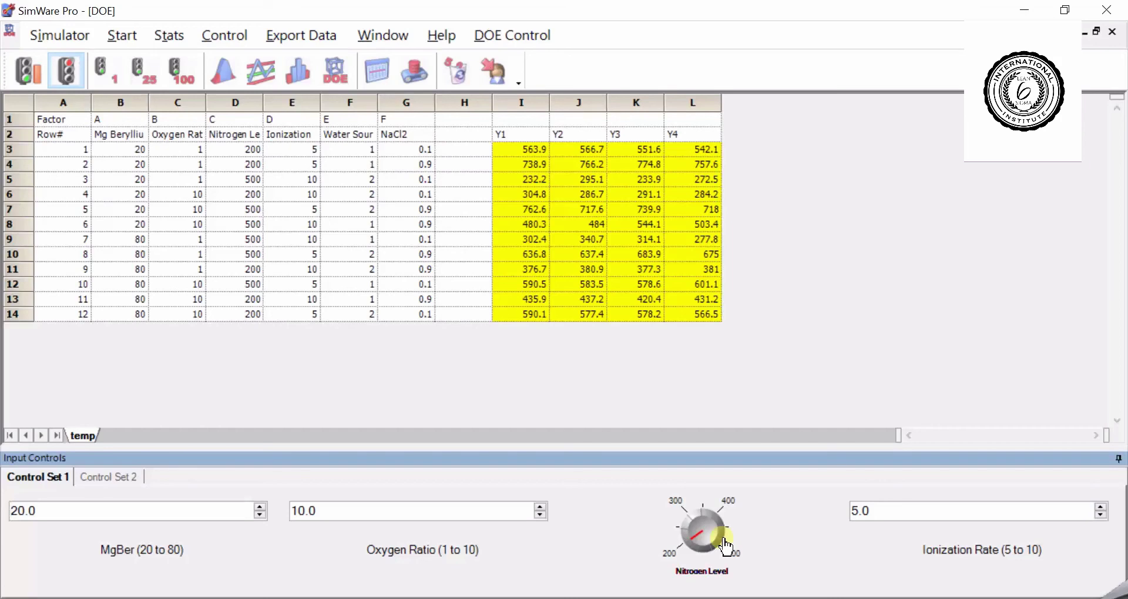
# Step: Start a new two-level experiment design in SimWare Pro using the 3 Factor Full Factorial (8 Runs) type
pyautogui.click(329, 65)
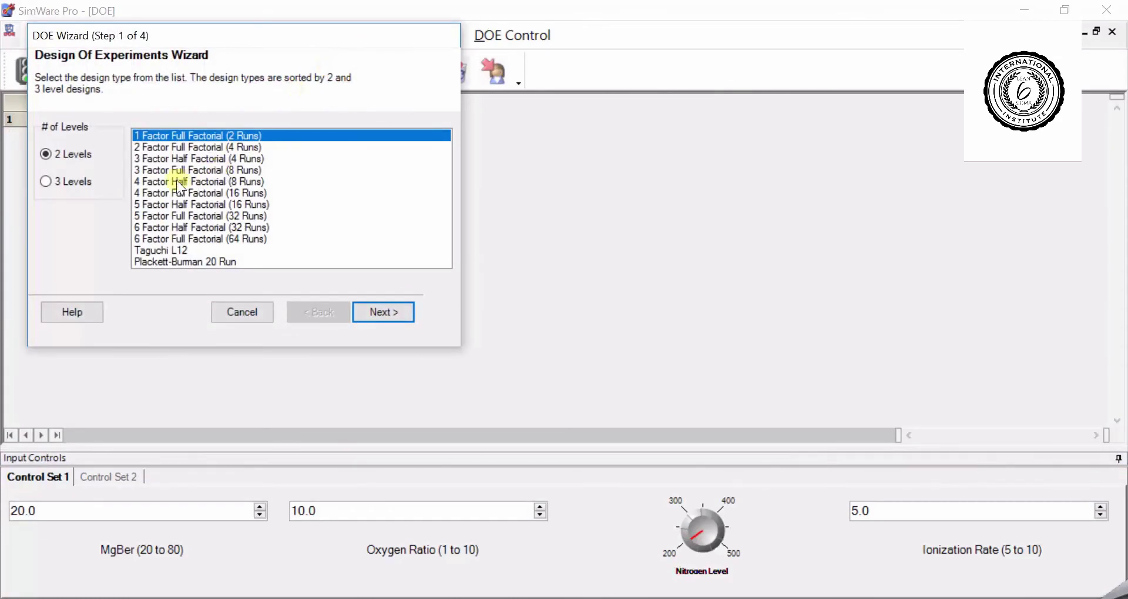
pyautogui.click(168, 175)
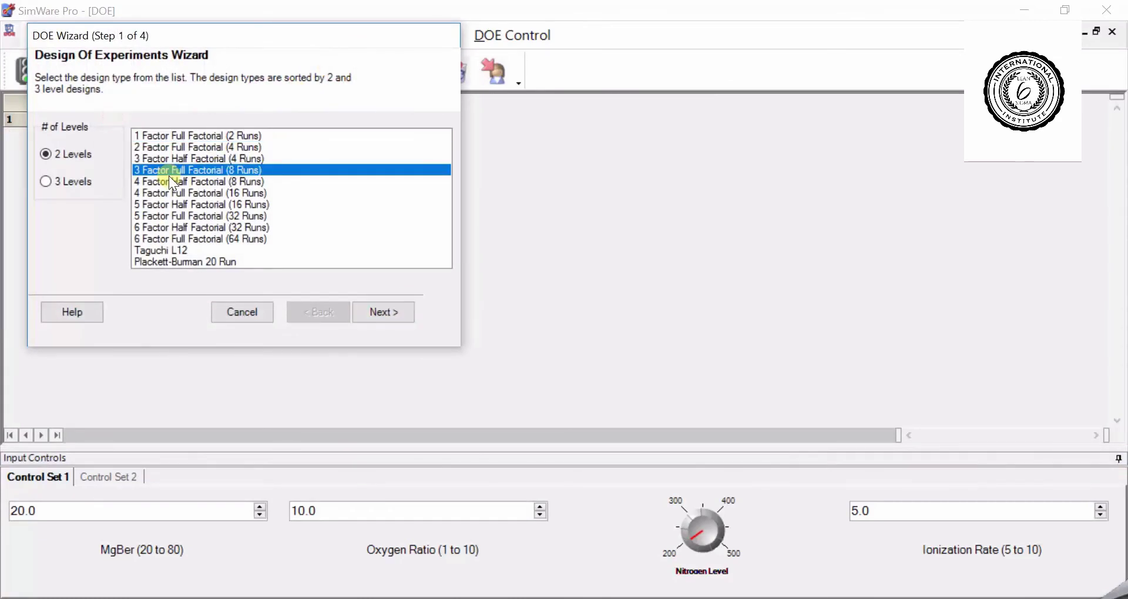
pyautogui.click(378, 312)
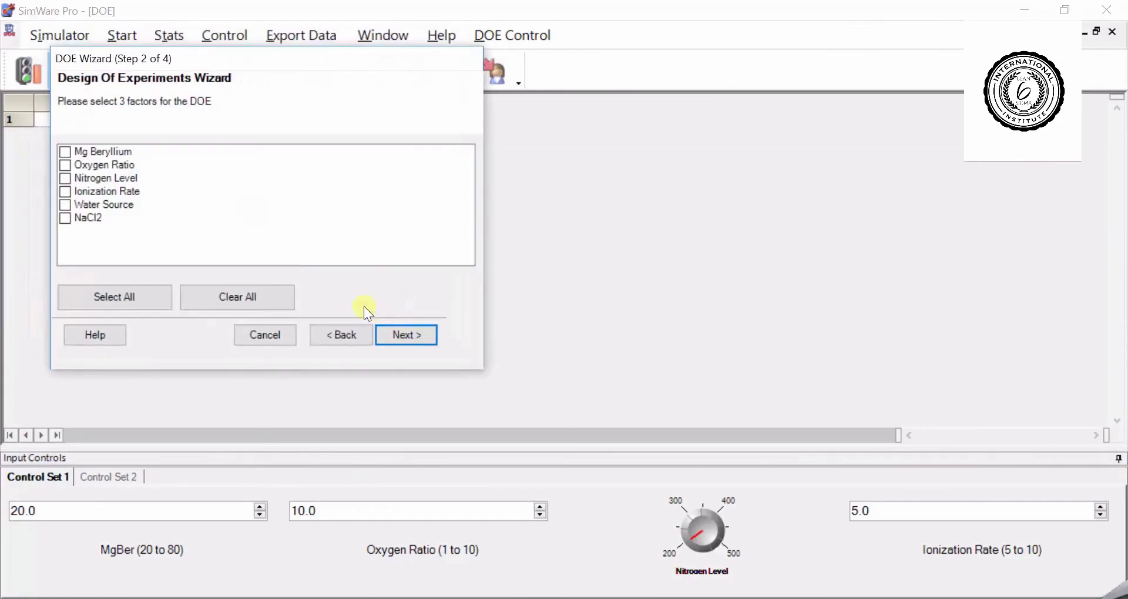
# Step: Choose Ionization Rate, Water Source and NaCl2 as the three factors of the design
pyautogui.click(69, 192)
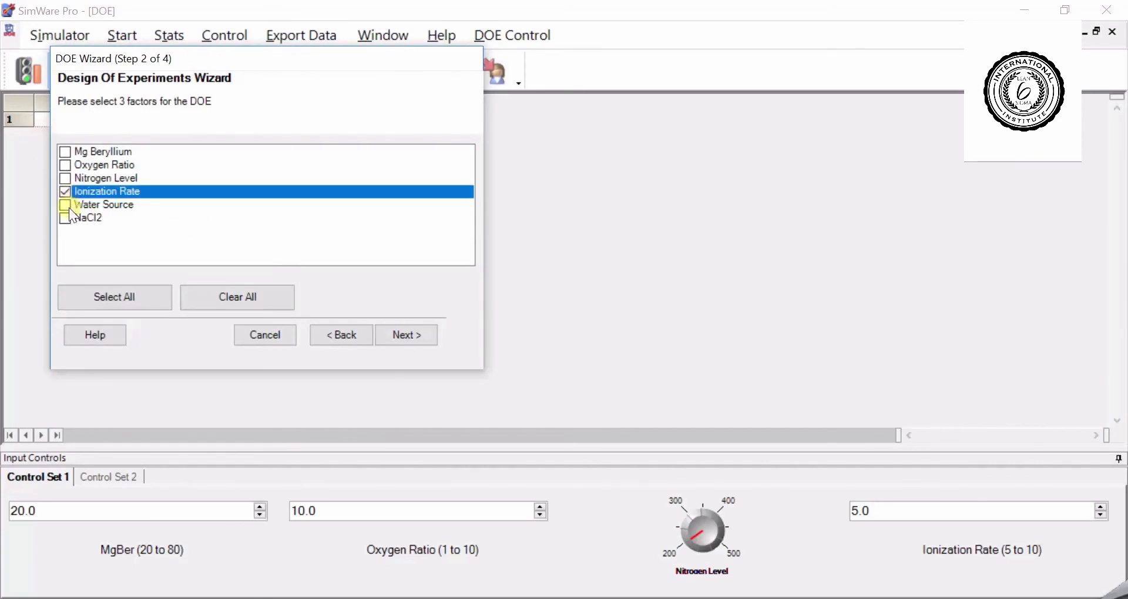
pyautogui.click(68, 206)
pyautogui.click(69, 225)
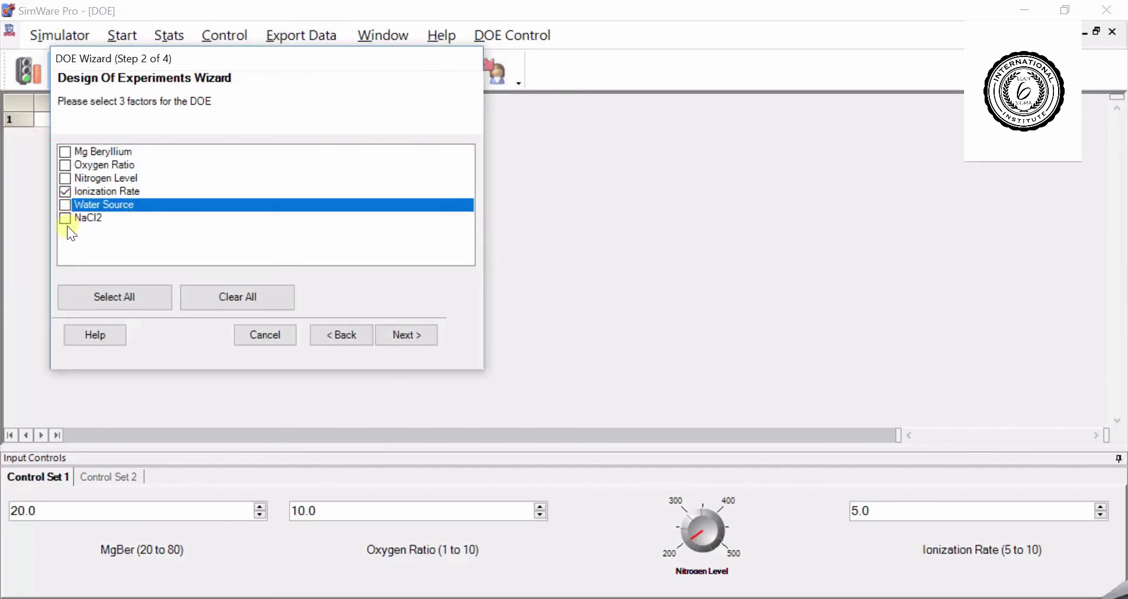
pyautogui.click(68, 209)
pyautogui.click(68, 218)
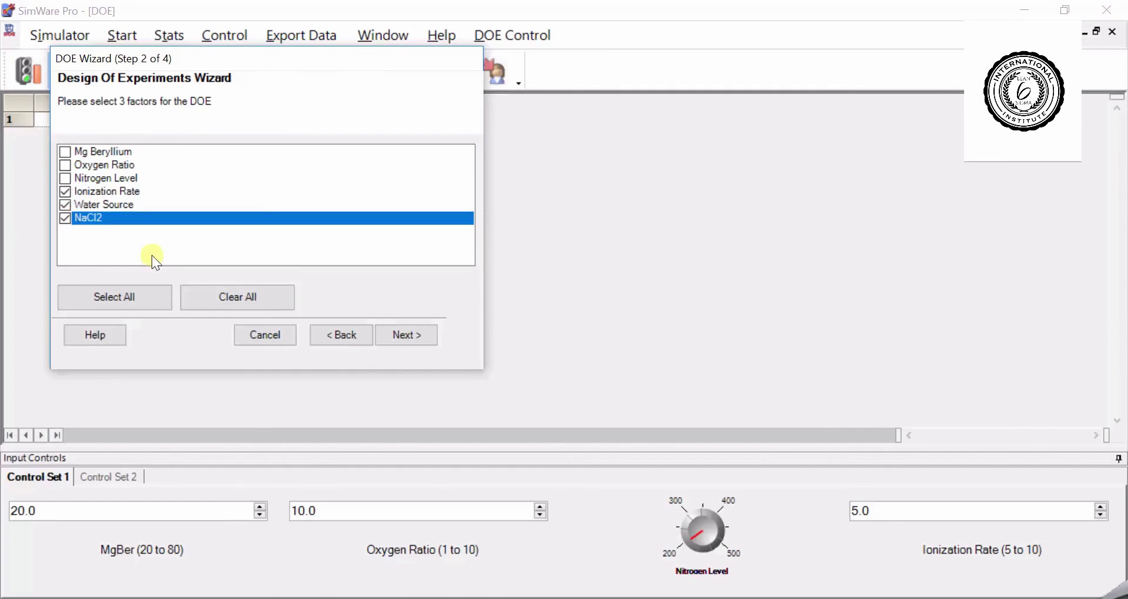
pyautogui.click(395, 340)
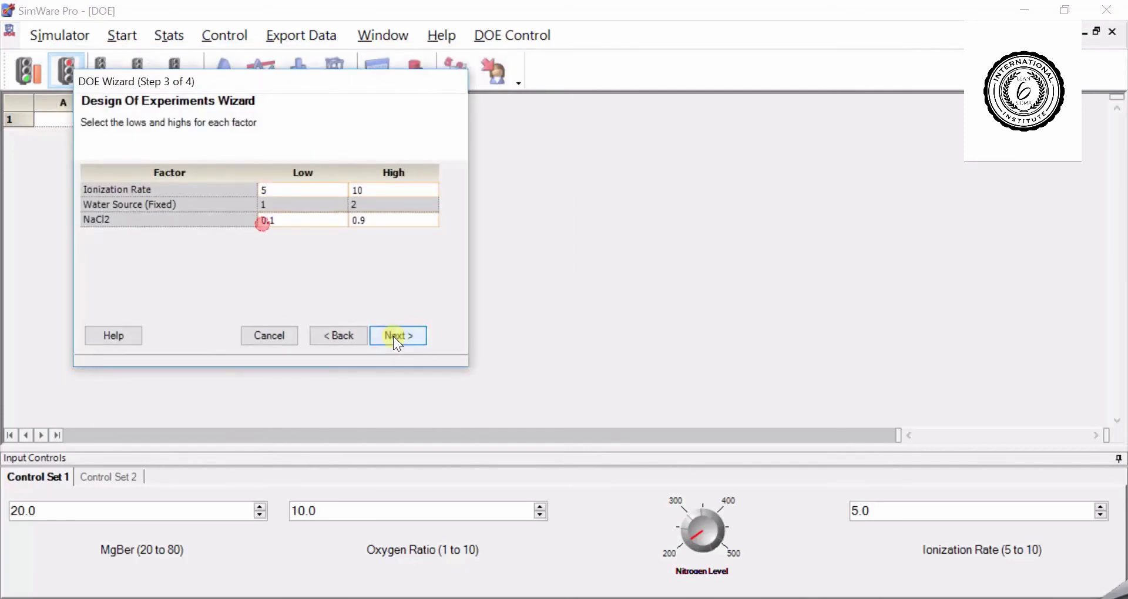
# Step: Accept the default low and high factor levels, create the design with 5 replicates, and generate all the replicates
pyautogui.click(392, 336)
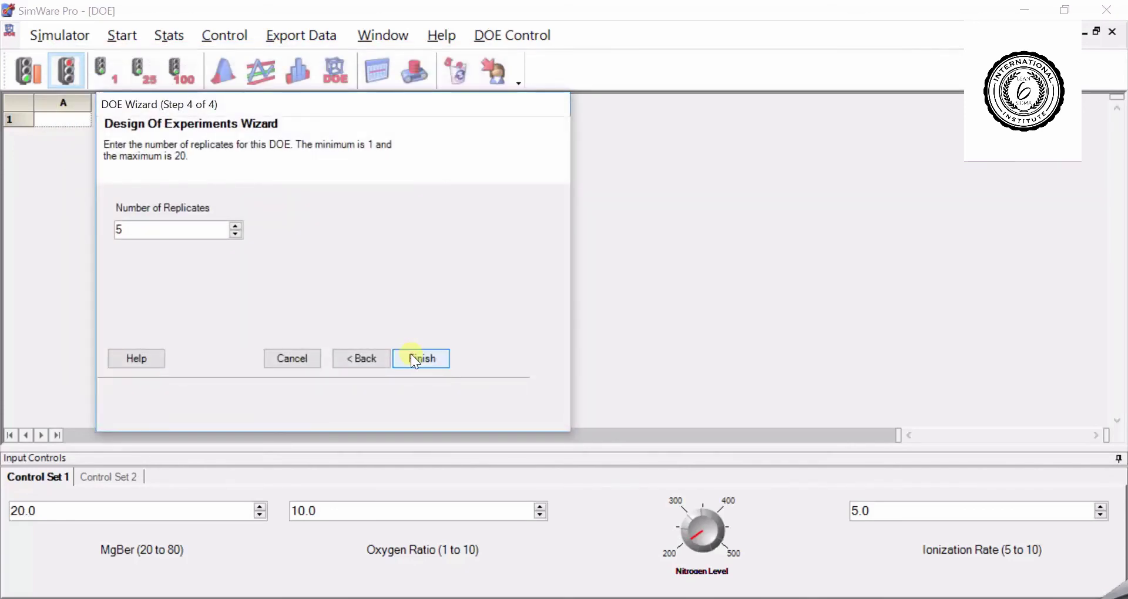
pyautogui.click(411, 355)
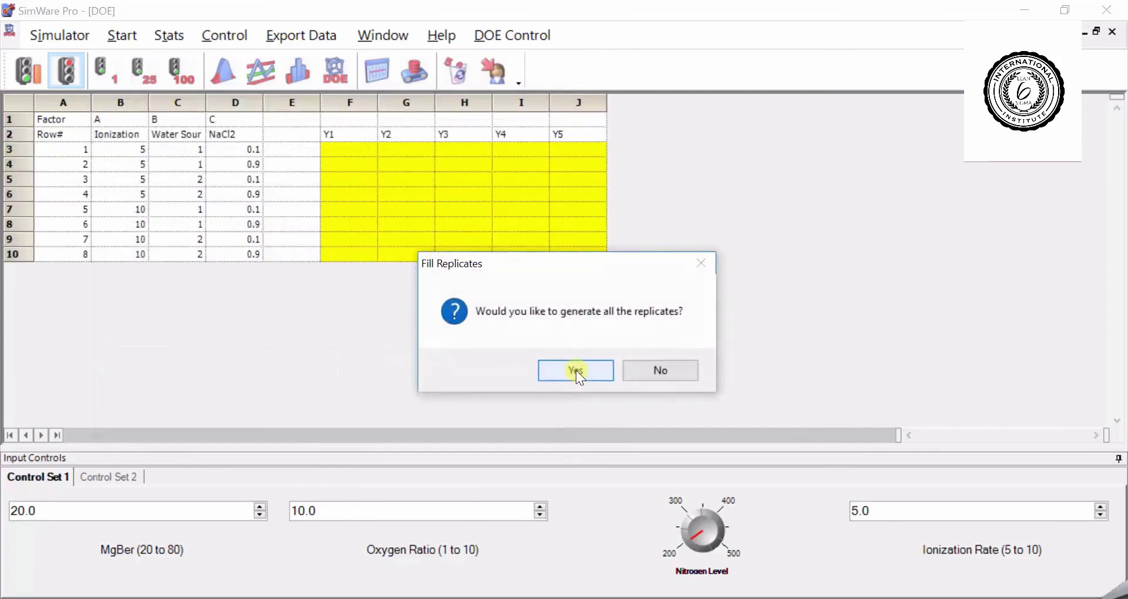
pyautogui.click(575, 370)
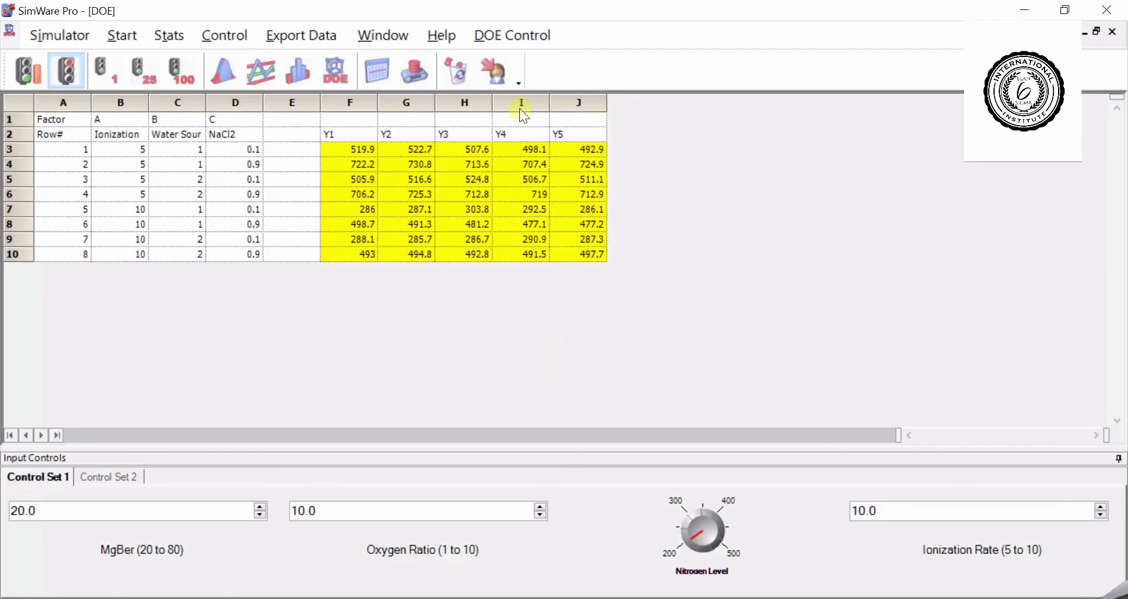
# Step: Export the experiment to Excel in DOE PRO format as a file named model
pyautogui.click(499, 40)
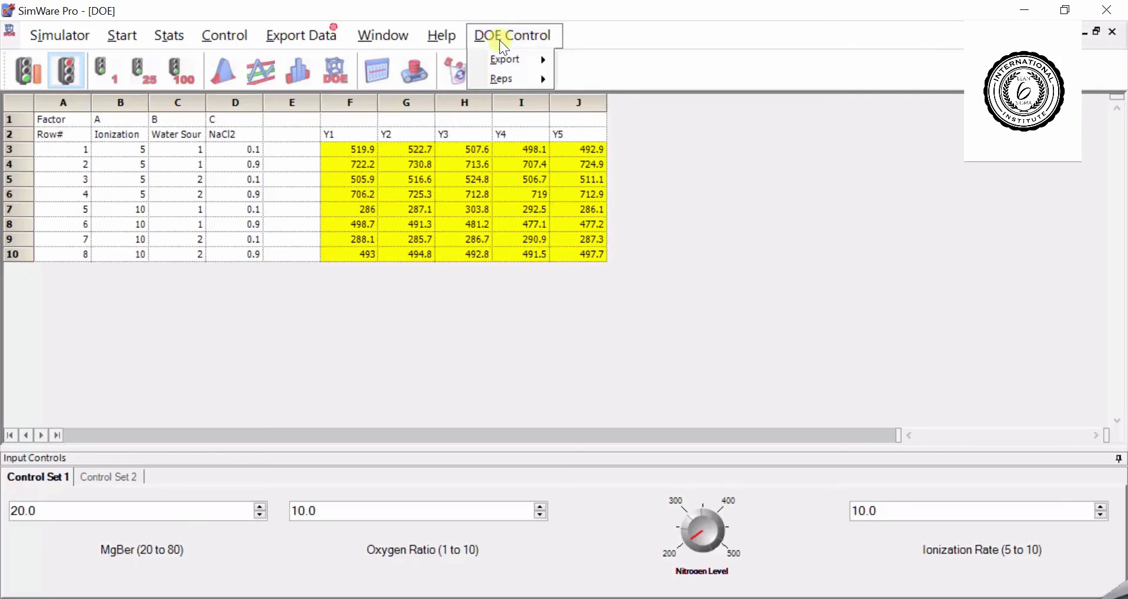
pyautogui.moveTo(514, 56)
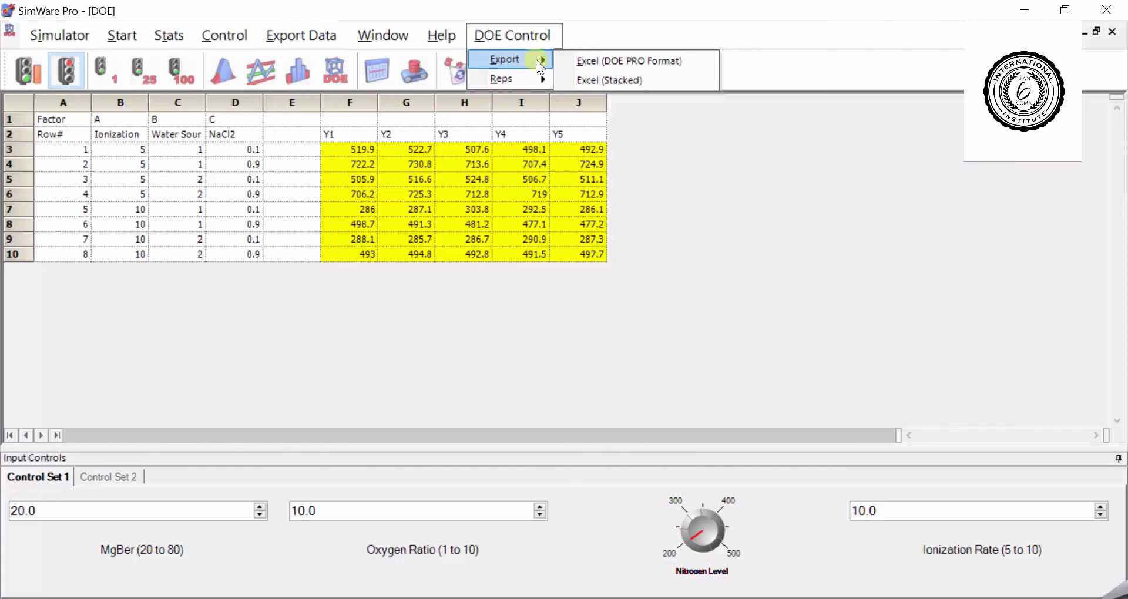
pyautogui.click(583, 61)
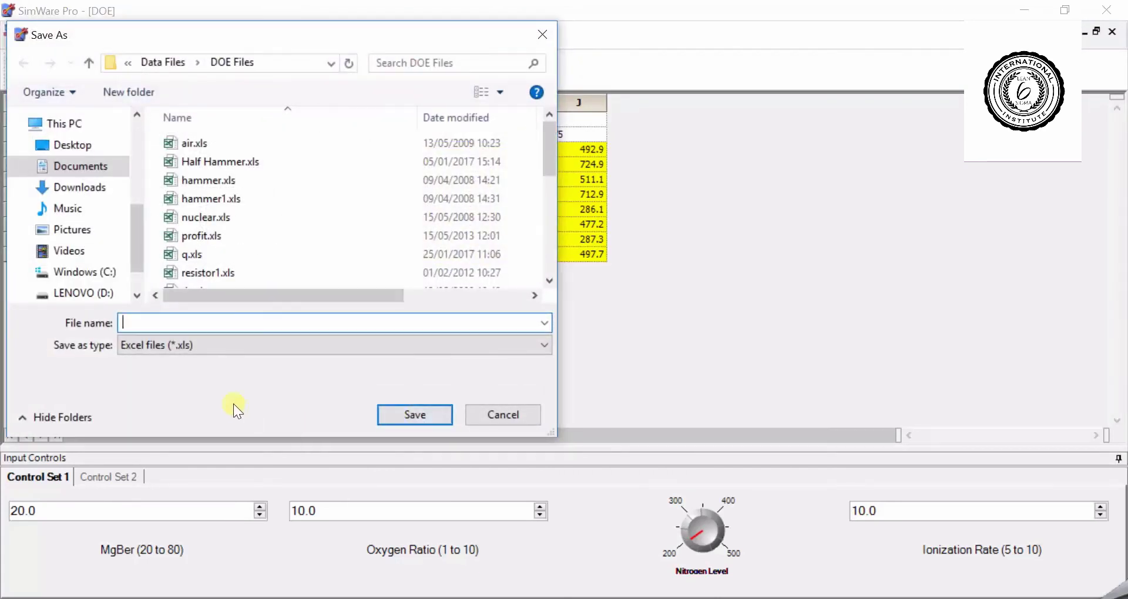
pyautogui.write('model')
pyautogui.click(386, 414)
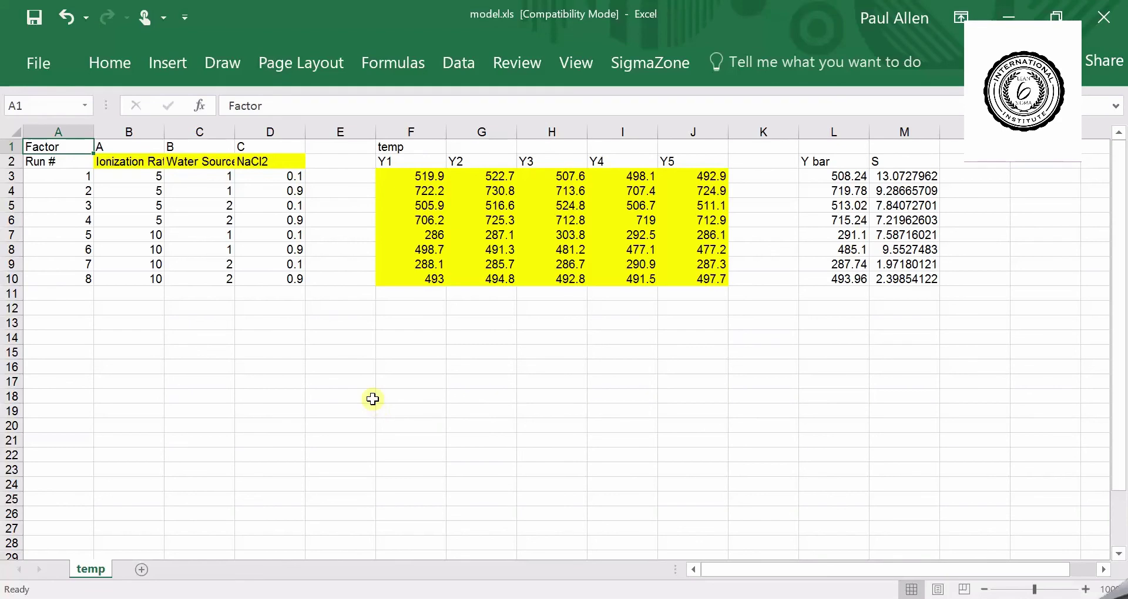
# Step: Examine the temperature replicates on the temp sheet, comparing values between runs and across the five replicates of run 2
pyautogui.click(398, 335)
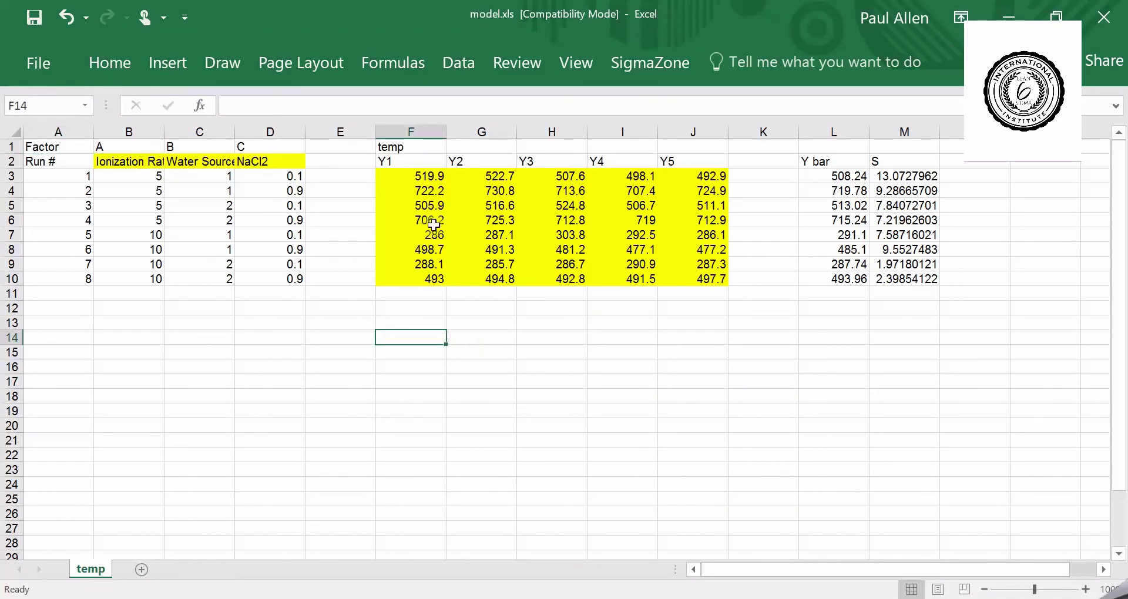
pyautogui.click(423, 179)
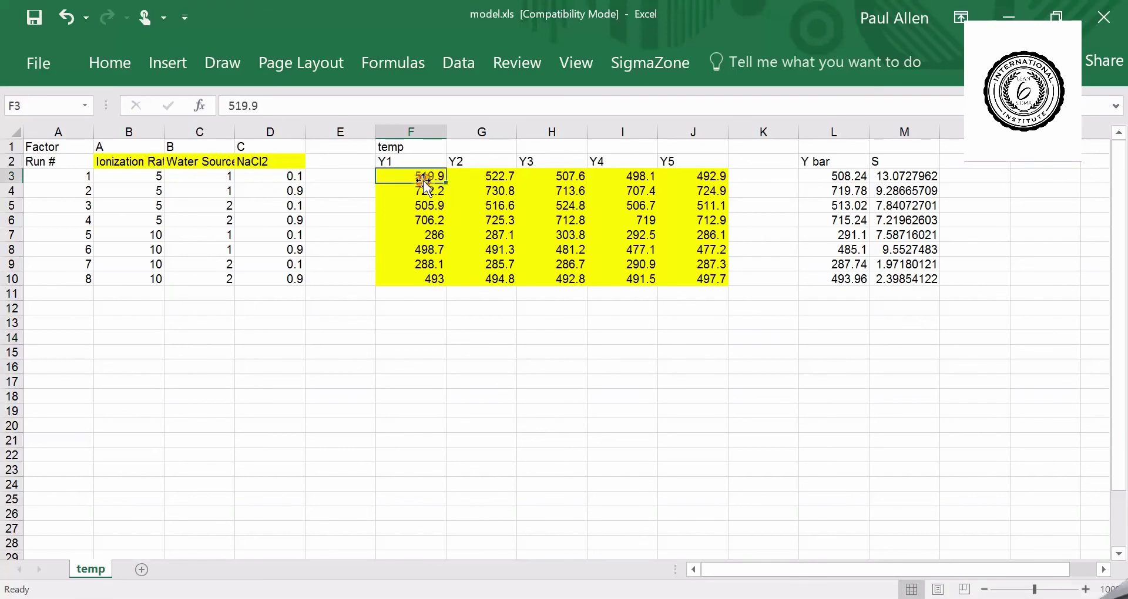
pyautogui.click(425, 231)
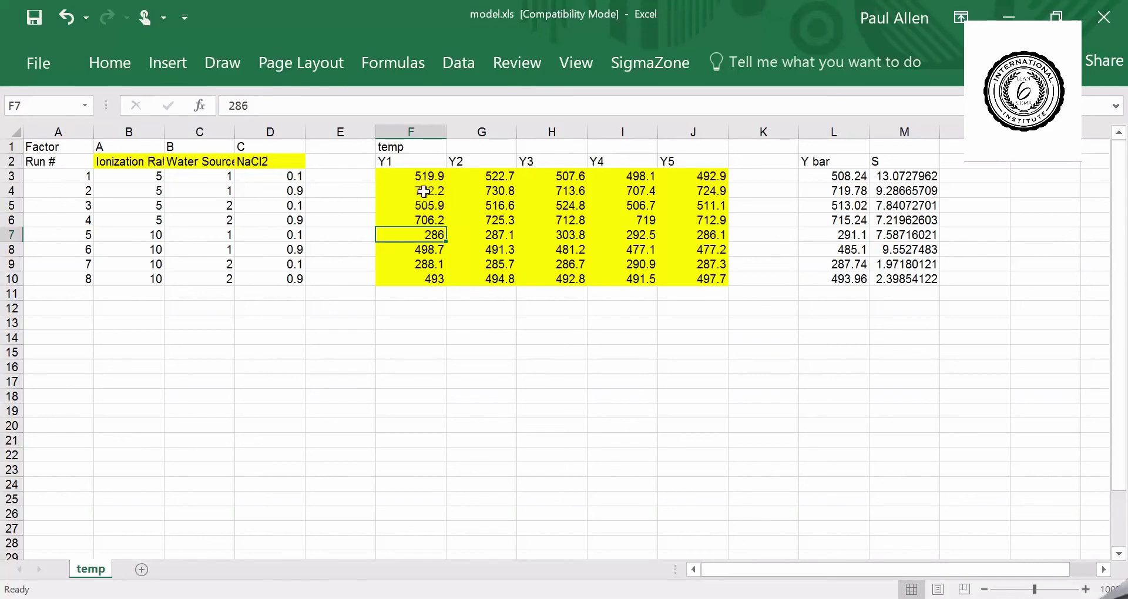
pyautogui.moveTo(423, 192); pyautogui.dragTo(684, 192)
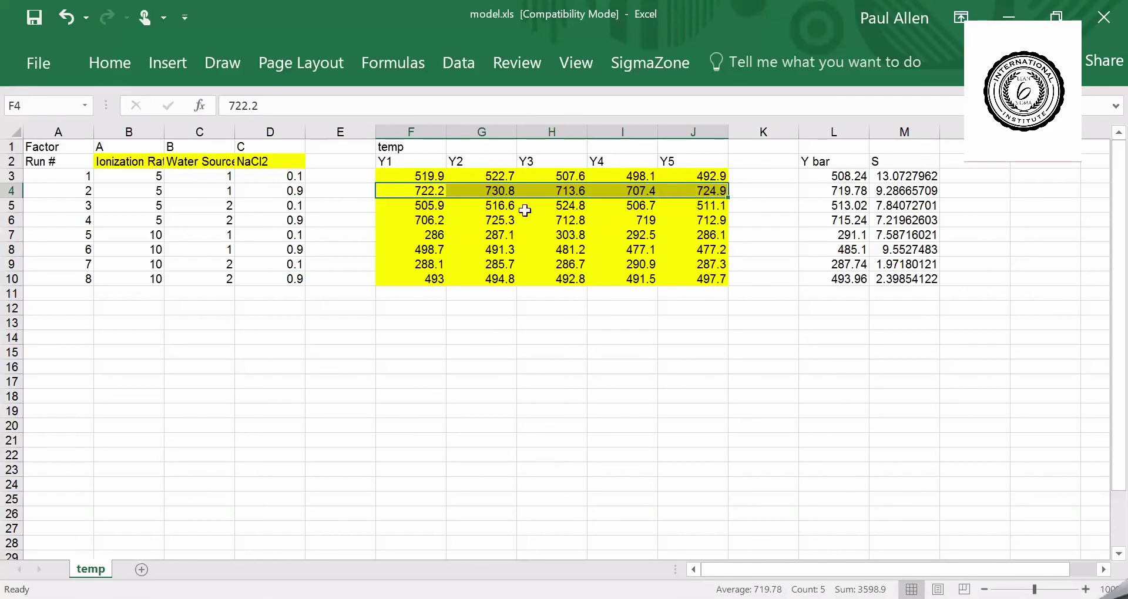
pyautogui.click(439, 221)
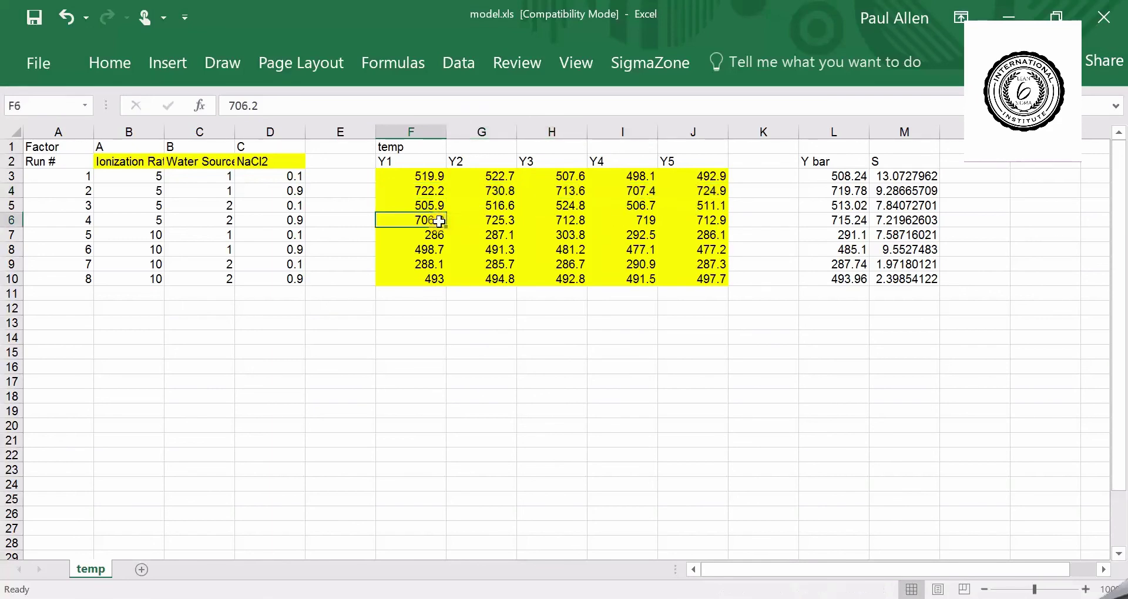
pyautogui.click(431, 234)
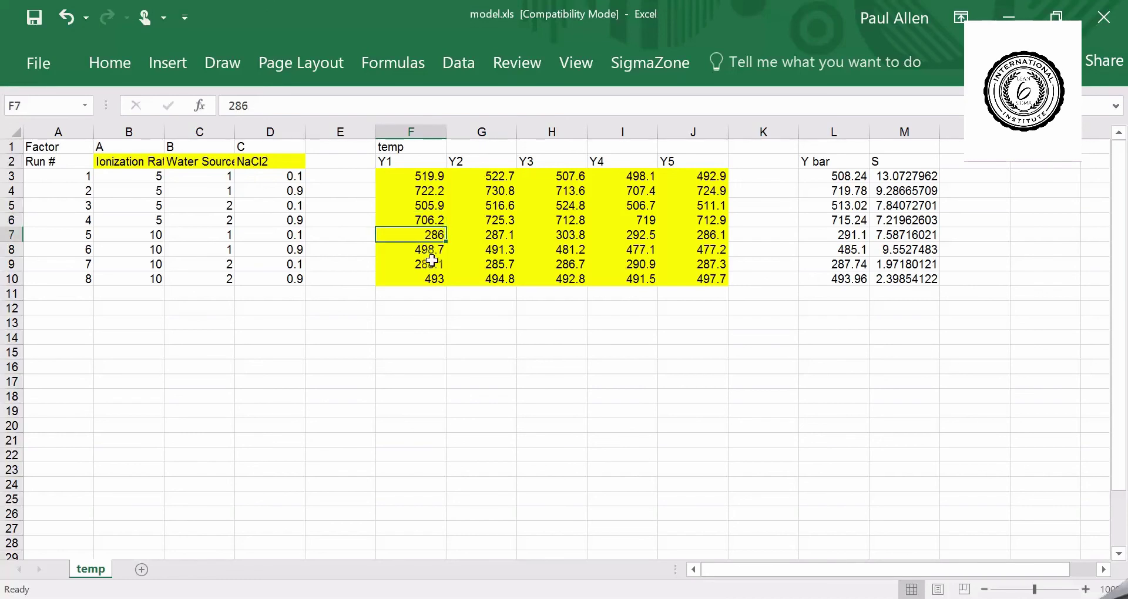
pyautogui.click(432, 263)
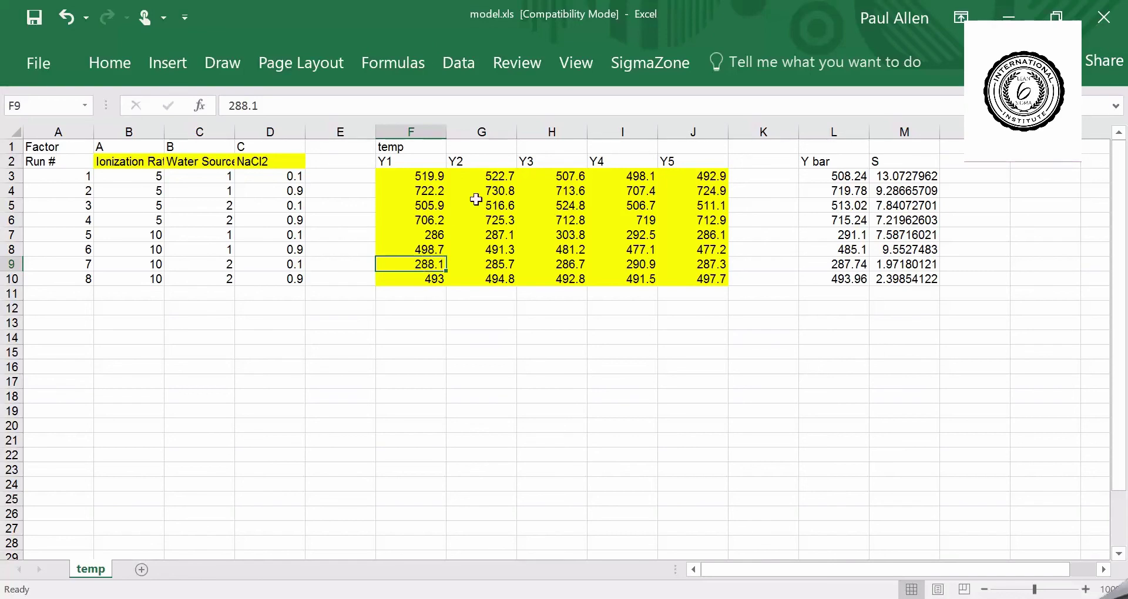
# Step: Run a Multiple Response Regression on the exported design and select the upper part of the S-hat Model table, from row 6 to 18
pyautogui.click(638, 75)
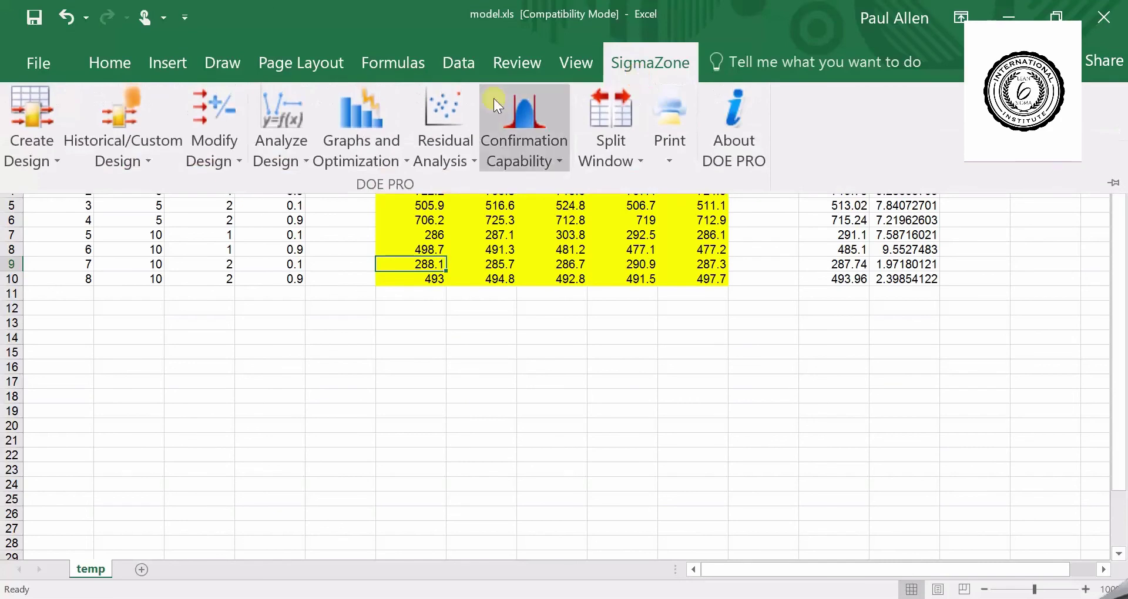
pyautogui.click(298, 143)
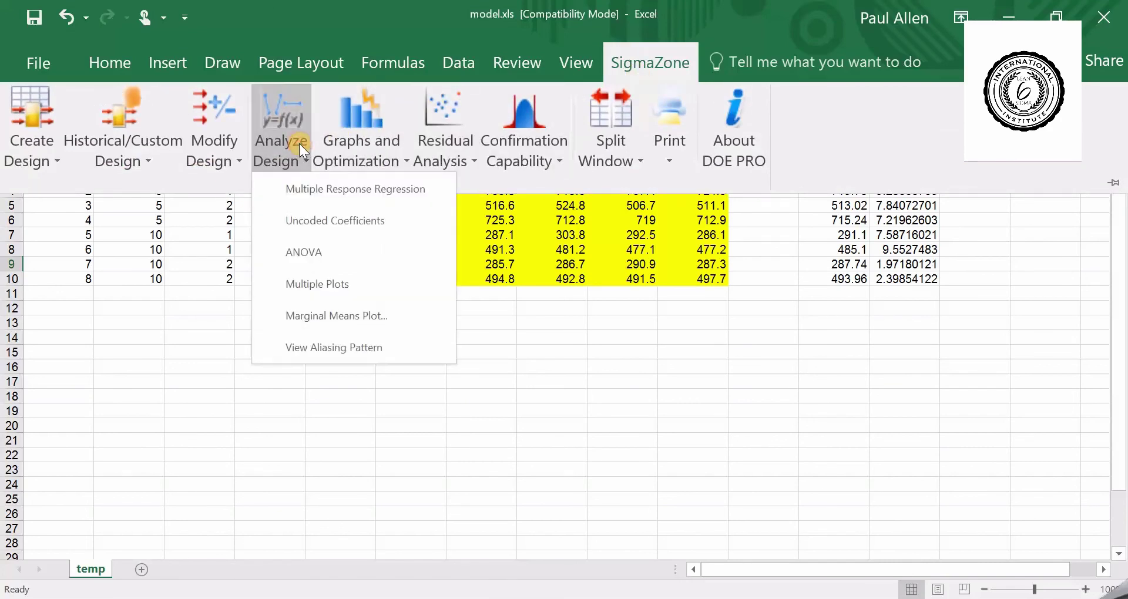
pyautogui.click(320, 186)
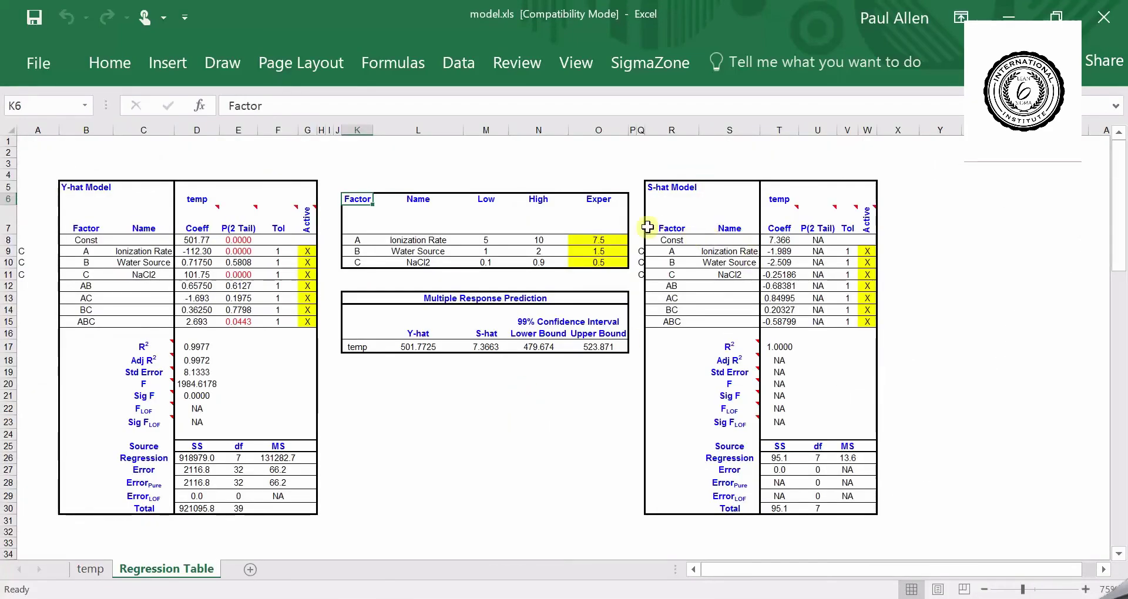
pyautogui.moveTo(646, 198); pyautogui.dragTo(871, 363)
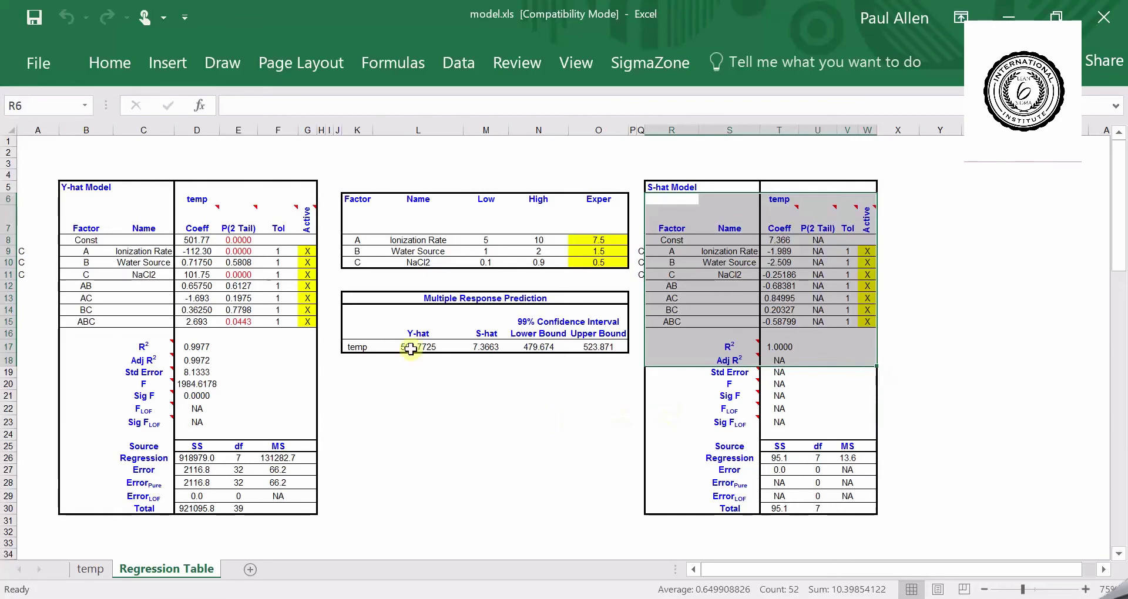
# Step: Deactivate the BC interaction in the Y-hat Model and rerun the Multiple Response Regression
pyautogui.click(305, 310)
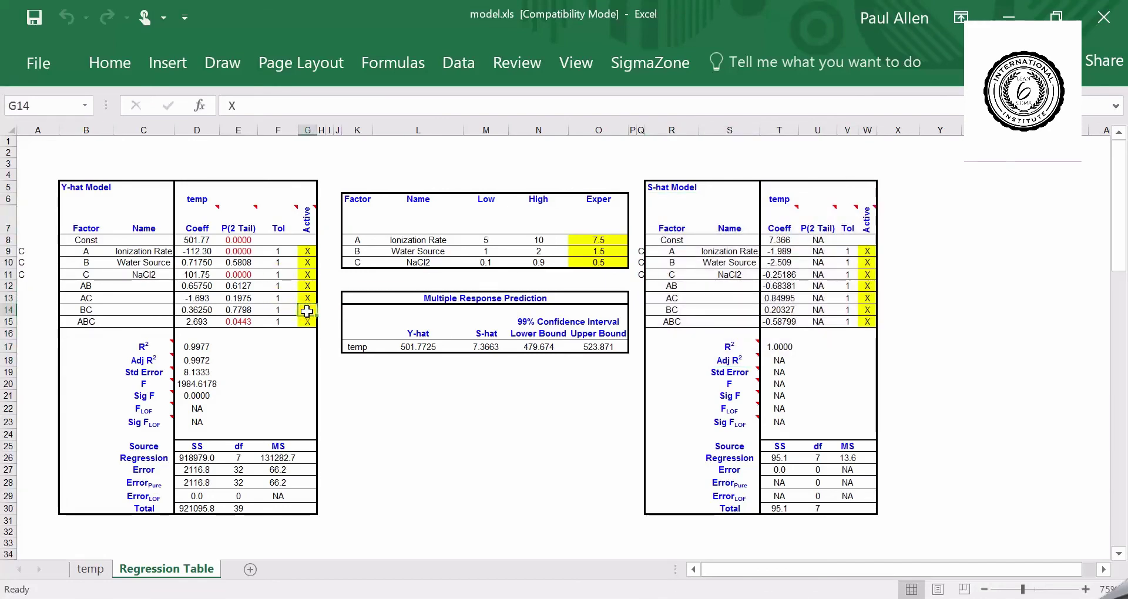
pyautogui.press('Delete')
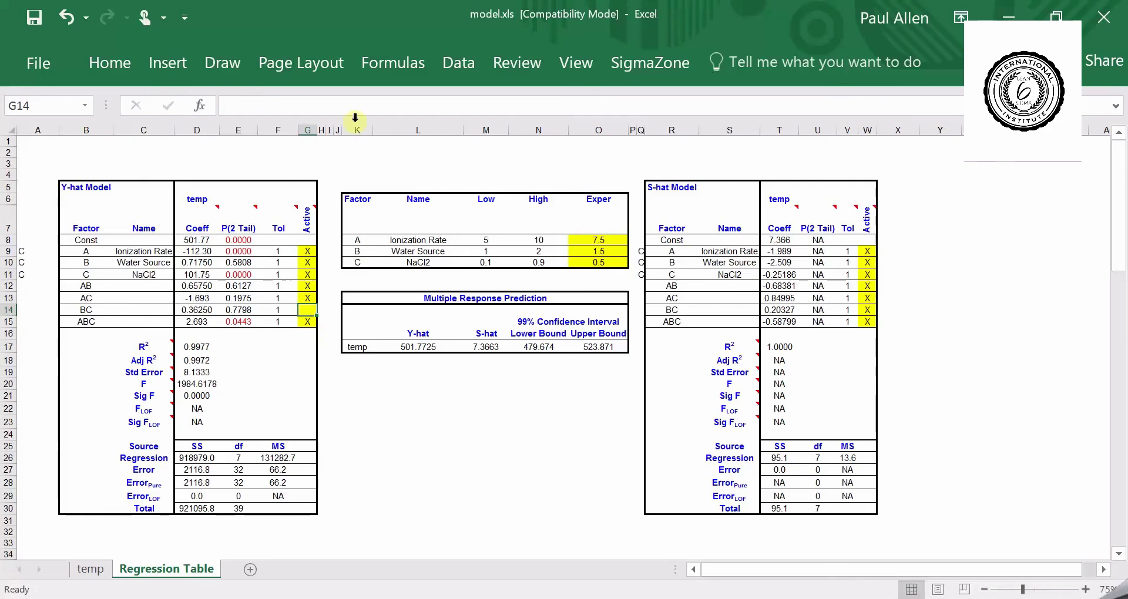
pyautogui.click(623, 70)
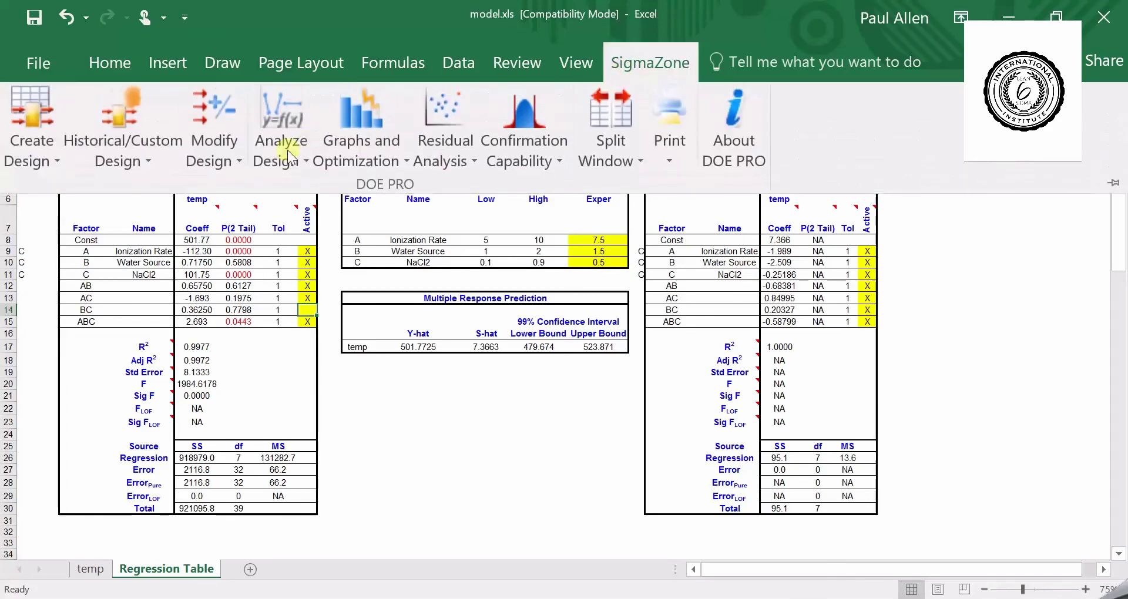
pyautogui.click(280, 159)
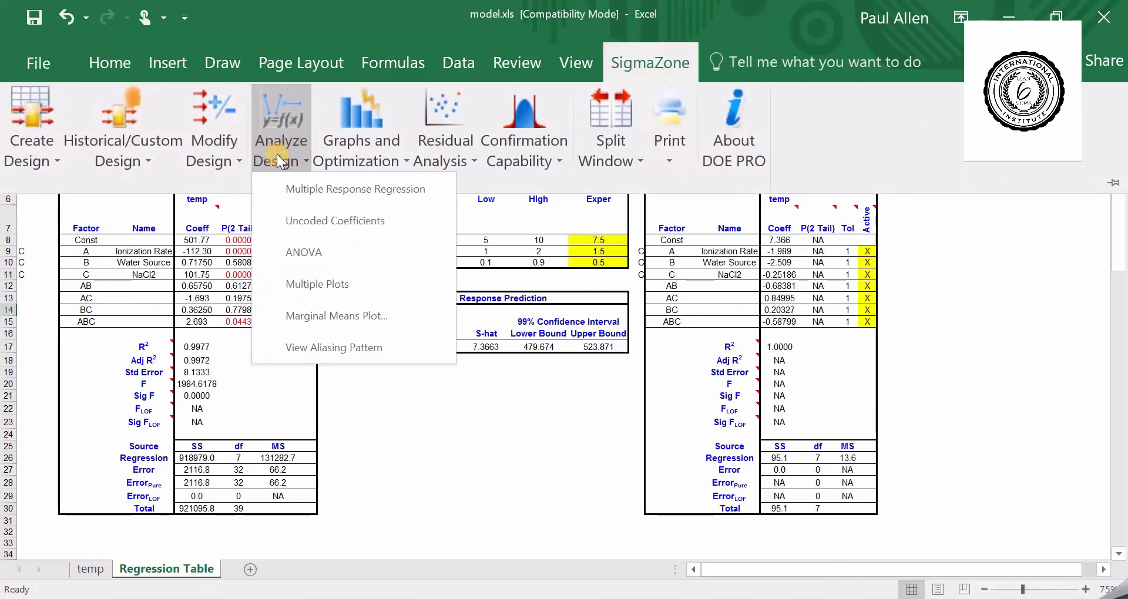
pyautogui.click(301, 187)
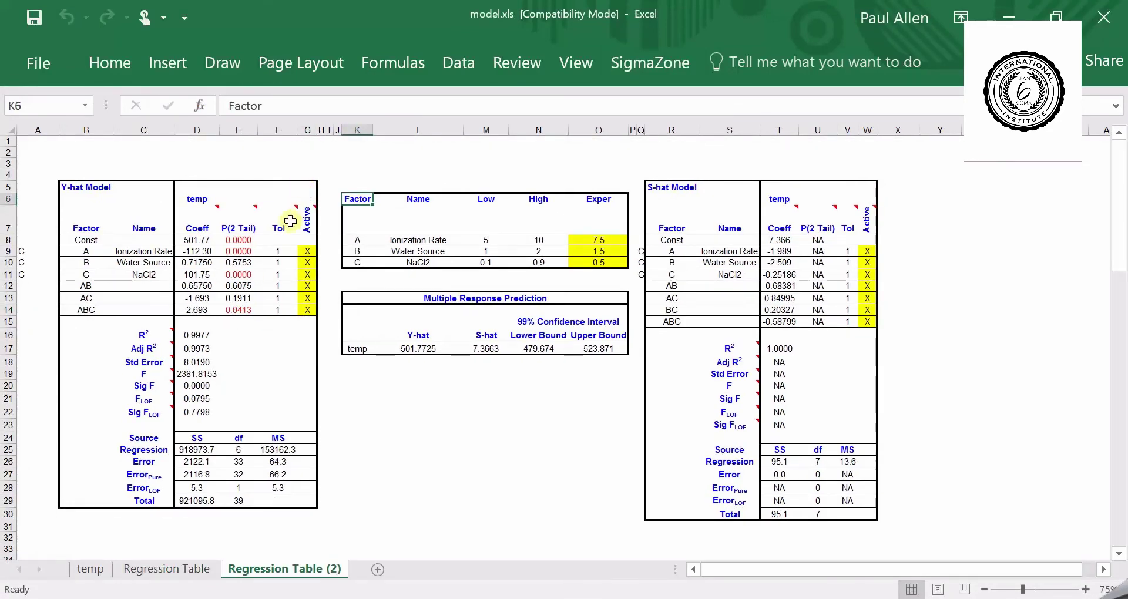
# Step: Remove the AB interaction from the active Y-hat Model terms and run the Multiple Response Regression again
pyautogui.click(306, 286)
pyautogui.press('Delete')
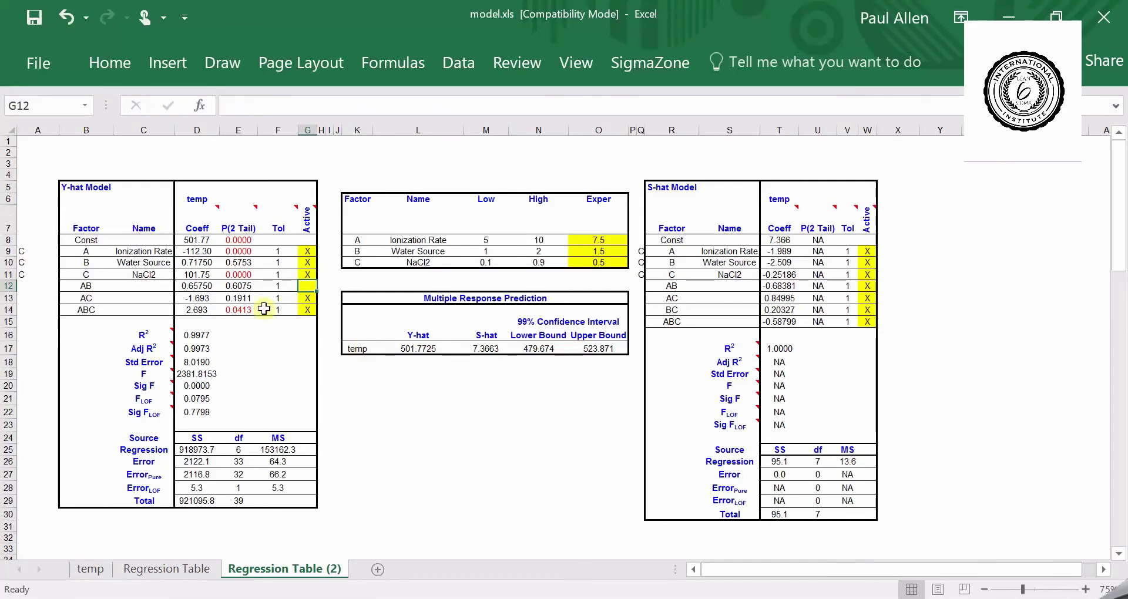
pyautogui.click(629, 69)
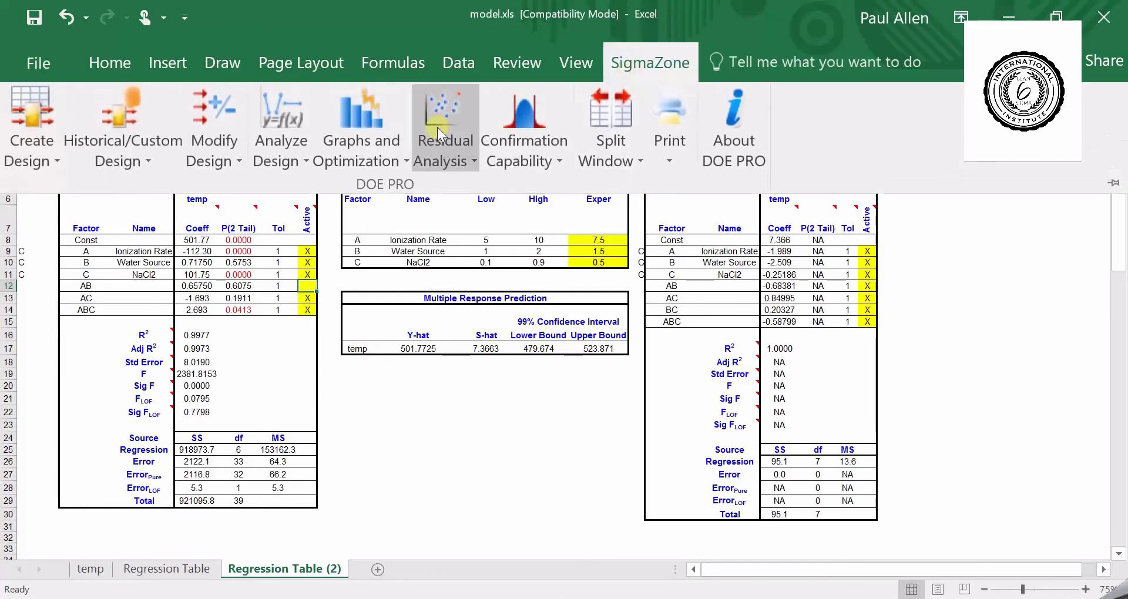
pyautogui.click(284, 147)
pyautogui.click(323, 185)
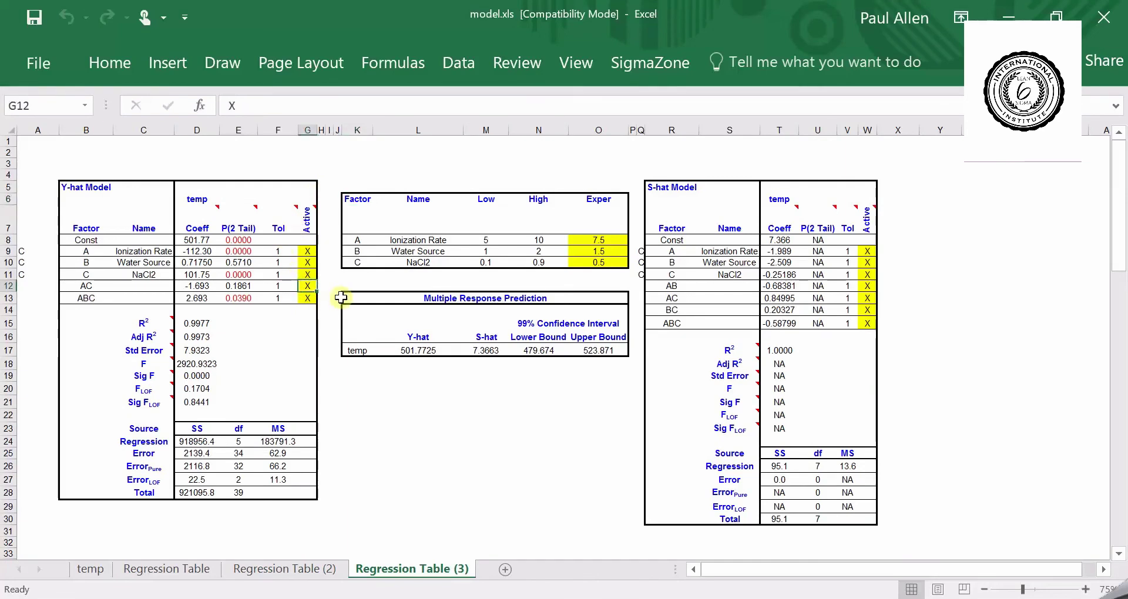
# Step: Rerun the Multiple Response Regression on Regression Table (3) with its current active terms
pyautogui.click(619, 71)
pyautogui.click(300, 141)
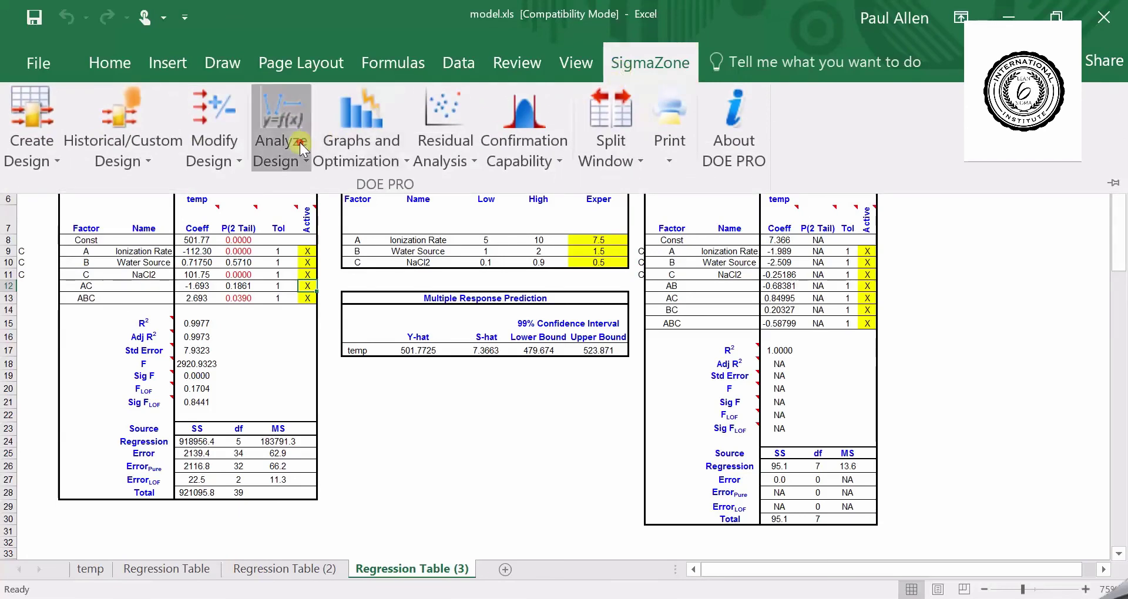
pyautogui.click(311, 186)
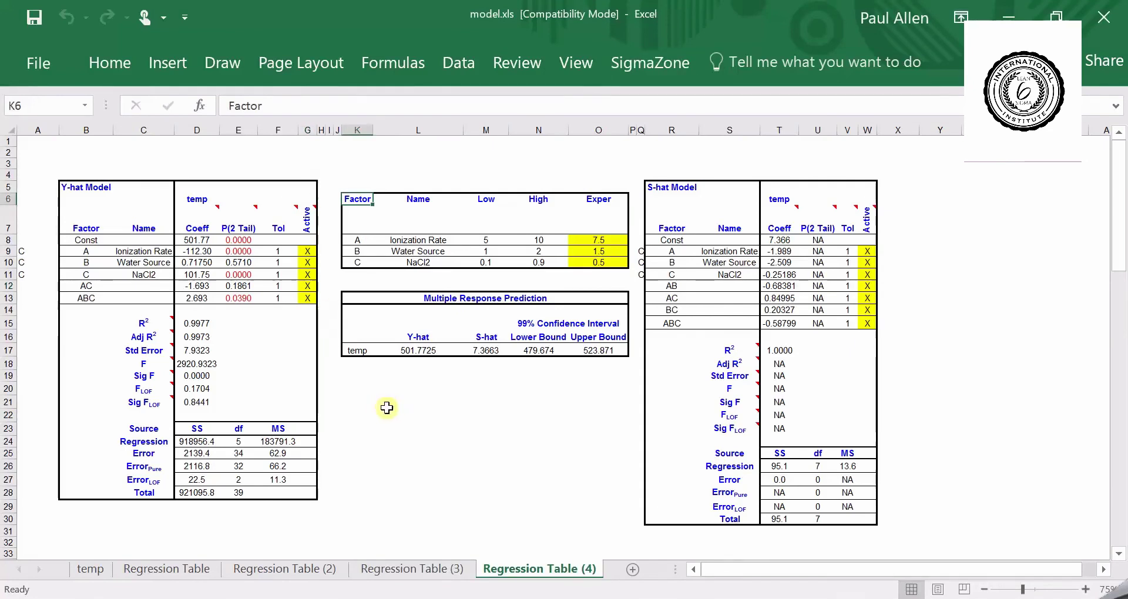
# Step: Return to Regression Table (3), deactivate the AC interaction in the Y-hat Model, and rerun the Multiple Response Regression
pyautogui.click(417, 572)
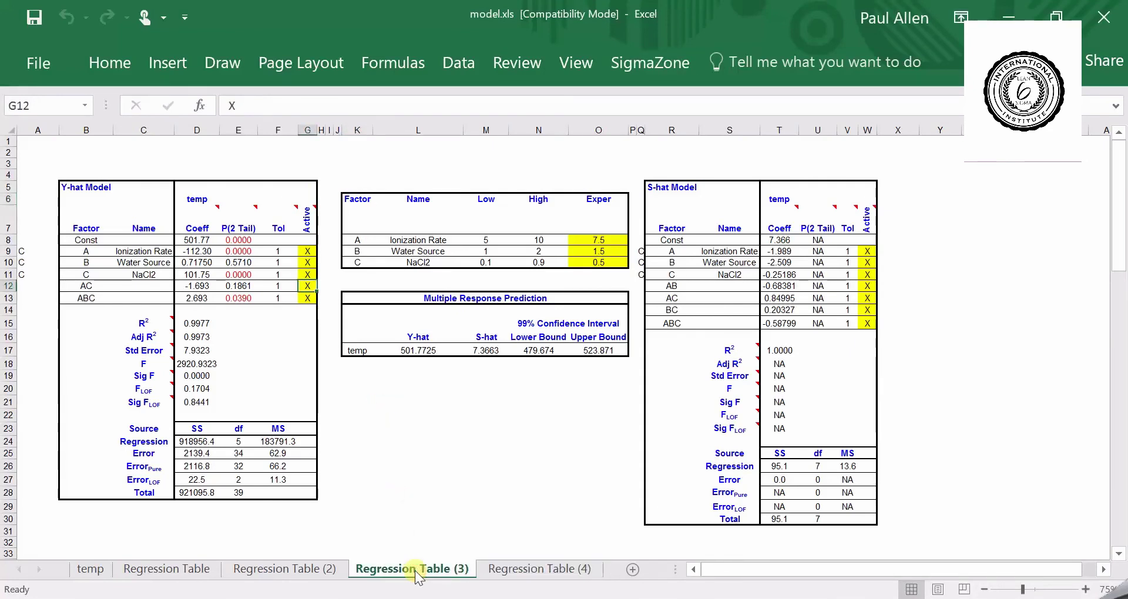
pyautogui.press('Delete')
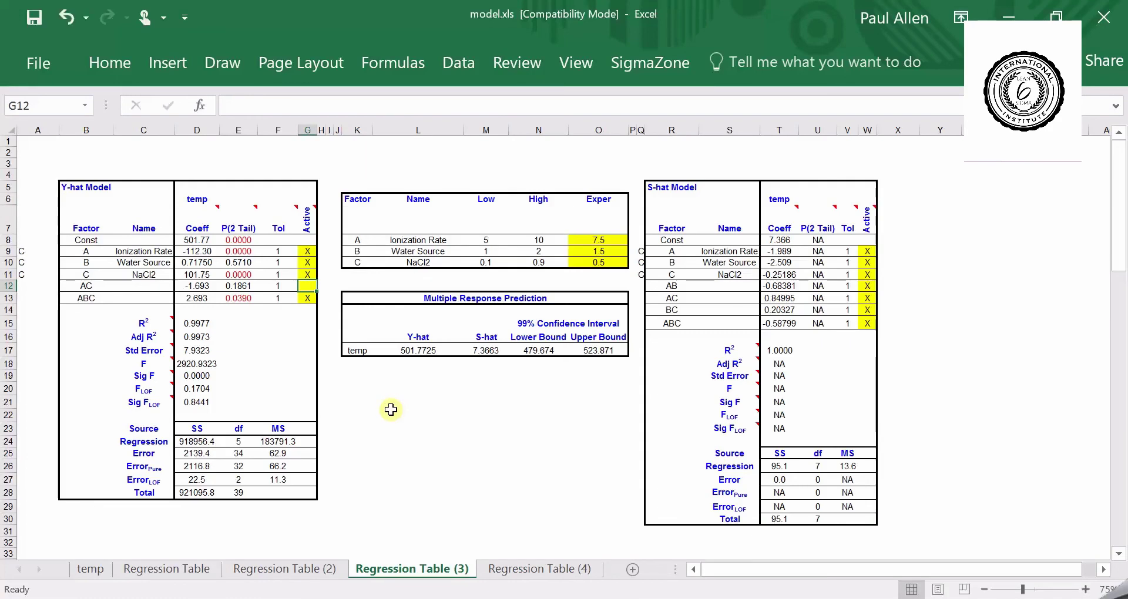
pyautogui.click(640, 62)
pyautogui.click(289, 154)
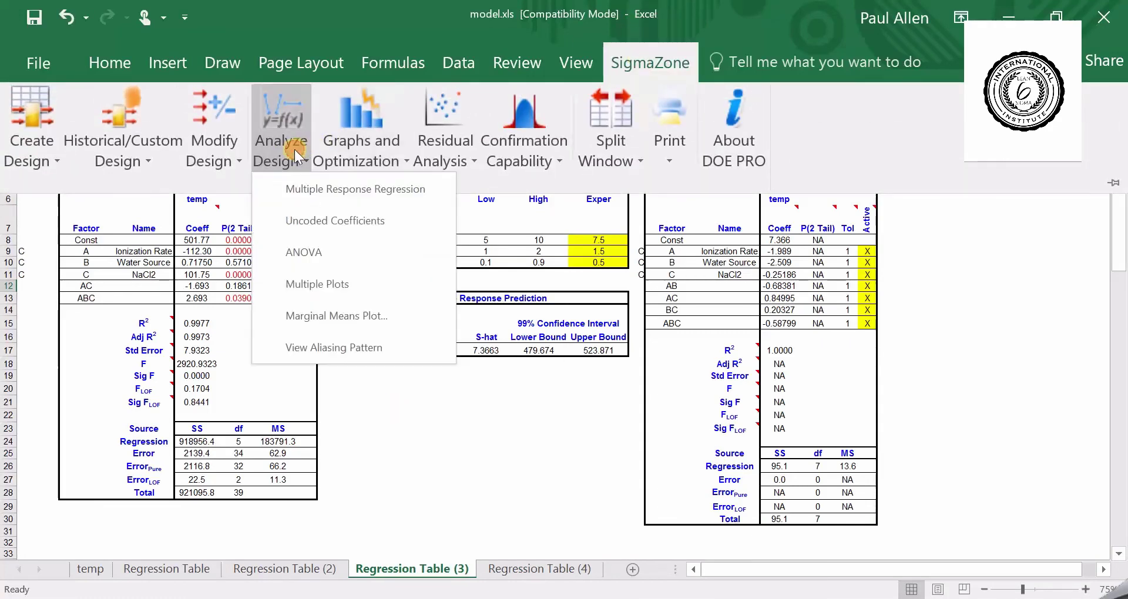
pyautogui.click(302, 189)
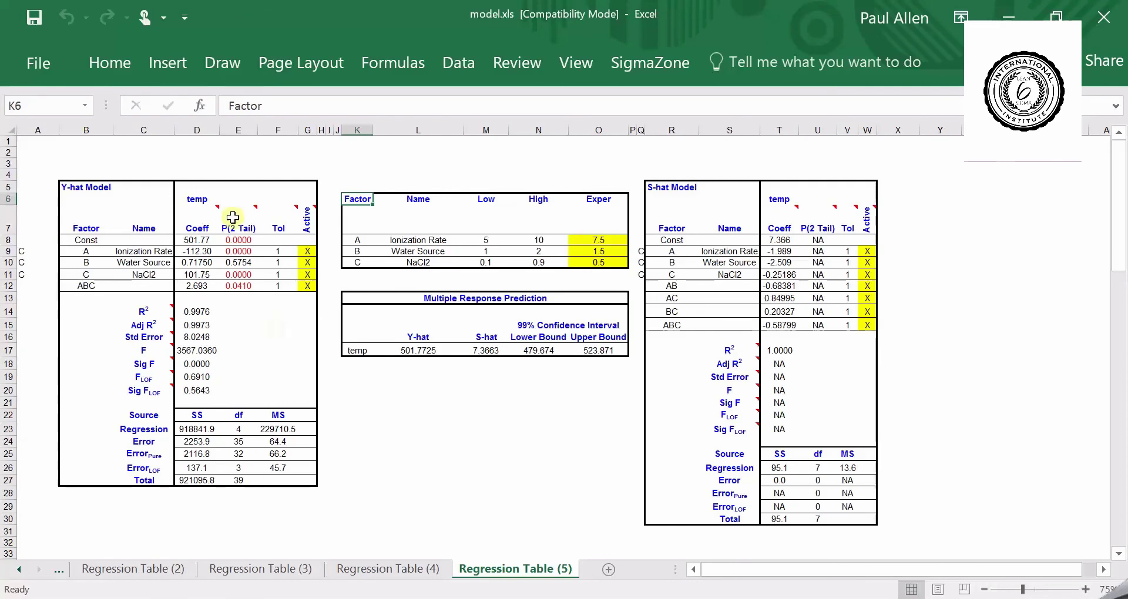
# Step: Examine the P(2 Tail) values of Water Source, NaCl2, Ionization Rate and ABC in the reduced Y-hat Model
pyautogui.click(144, 264)
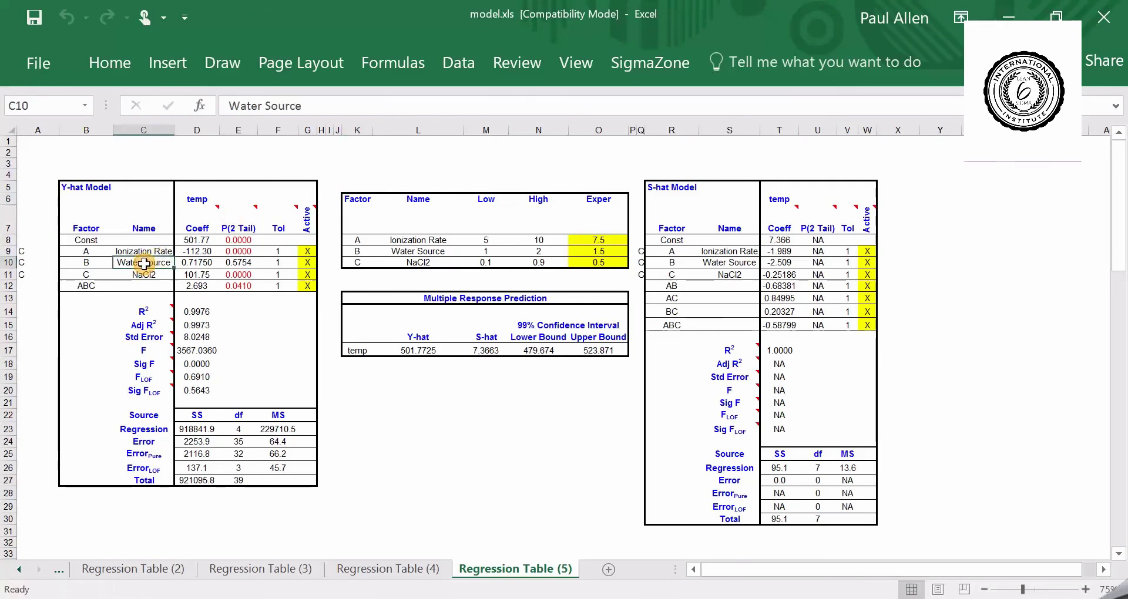
pyautogui.click(235, 262)
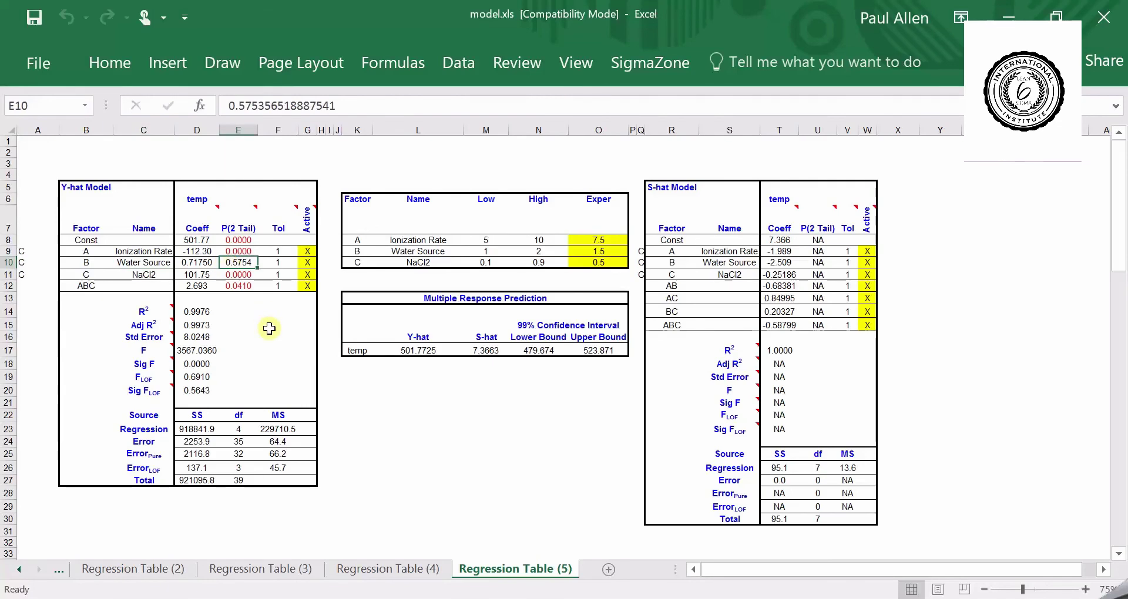
pyautogui.press('Down')
pyautogui.press('Down')
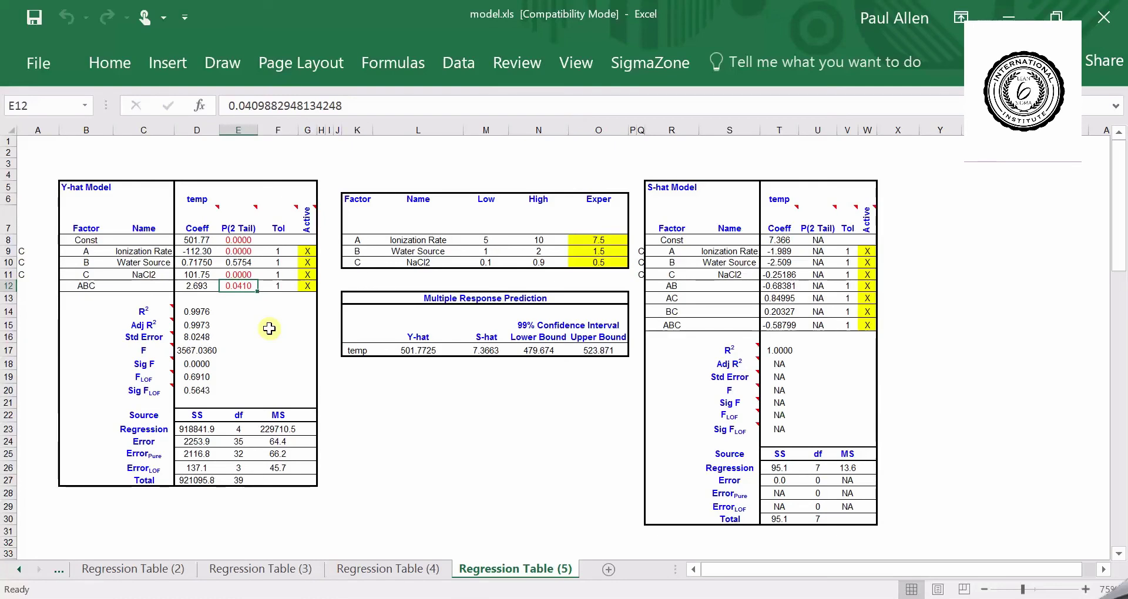
pyautogui.press('Up')
pyautogui.press('Up')
pyautogui.press('Up')
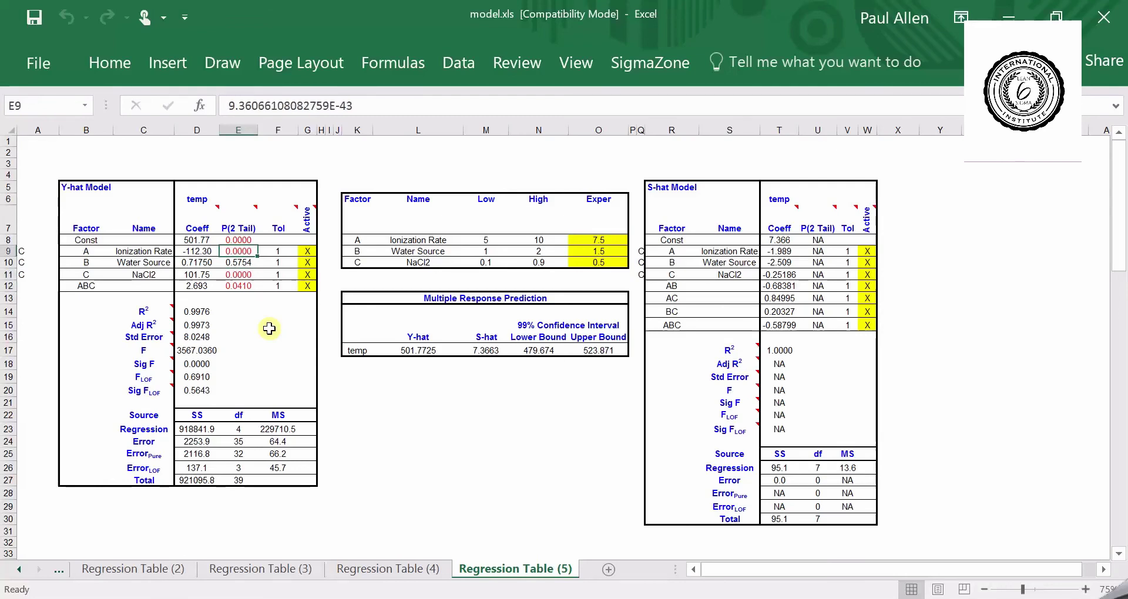
pyautogui.press('Down')
pyautogui.press('Down')
pyautogui.press('Up')
pyautogui.press('Right')
pyautogui.press('Right')
pyautogui.press('Left')
pyautogui.press('Left')
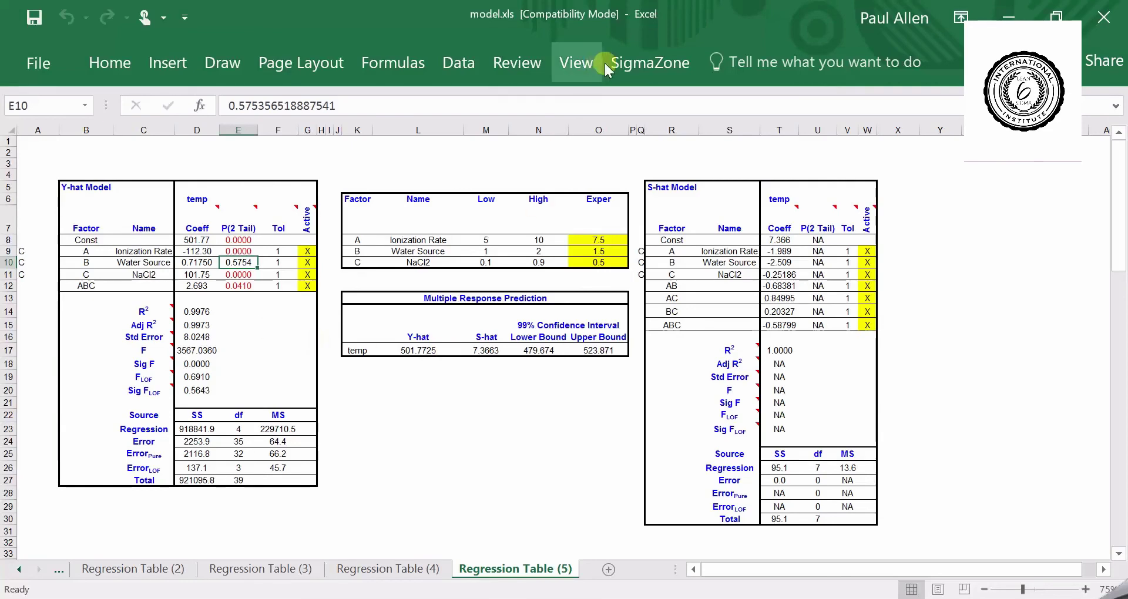
# Step: Start the Multiple Response Optimizer, make Water Source non-continuous, and leave Cpk optimization disabled
pyautogui.click(633, 67)
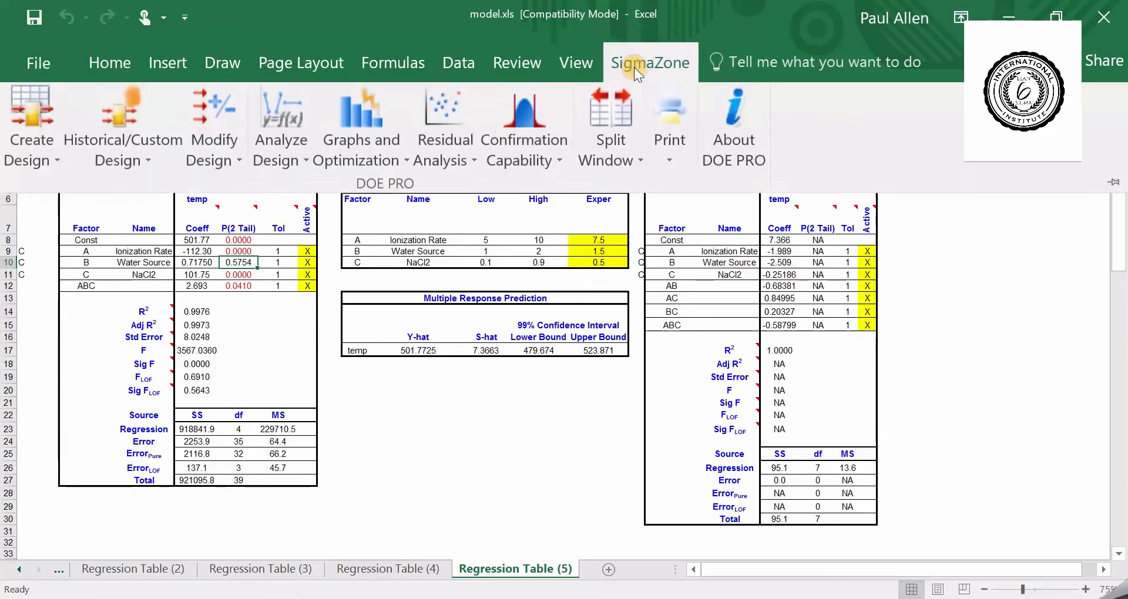
pyautogui.click(364, 142)
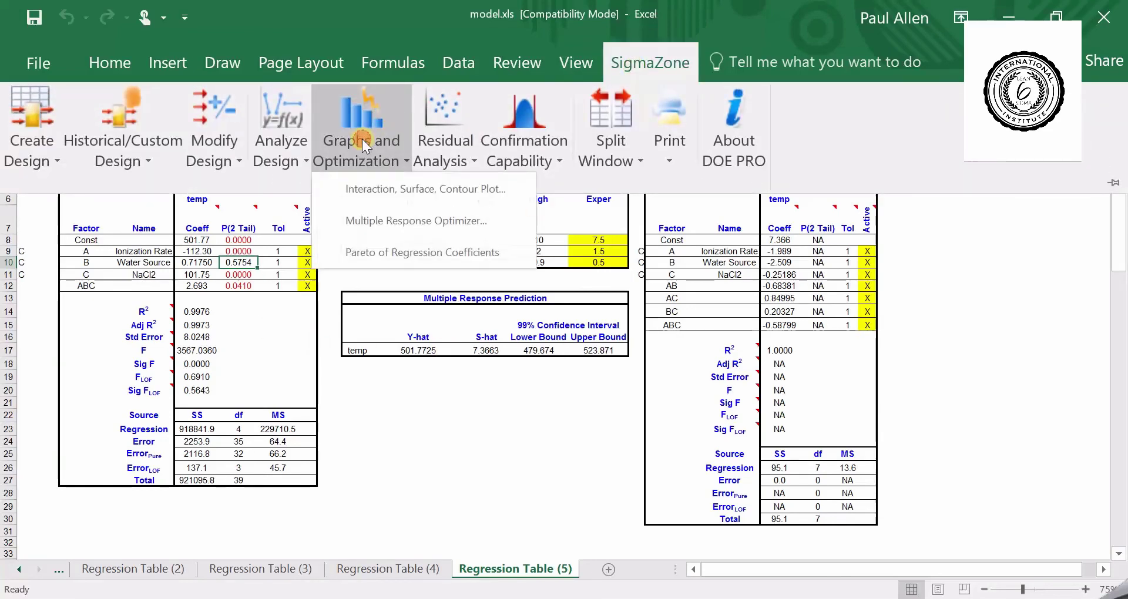
pyautogui.click(426, 221)
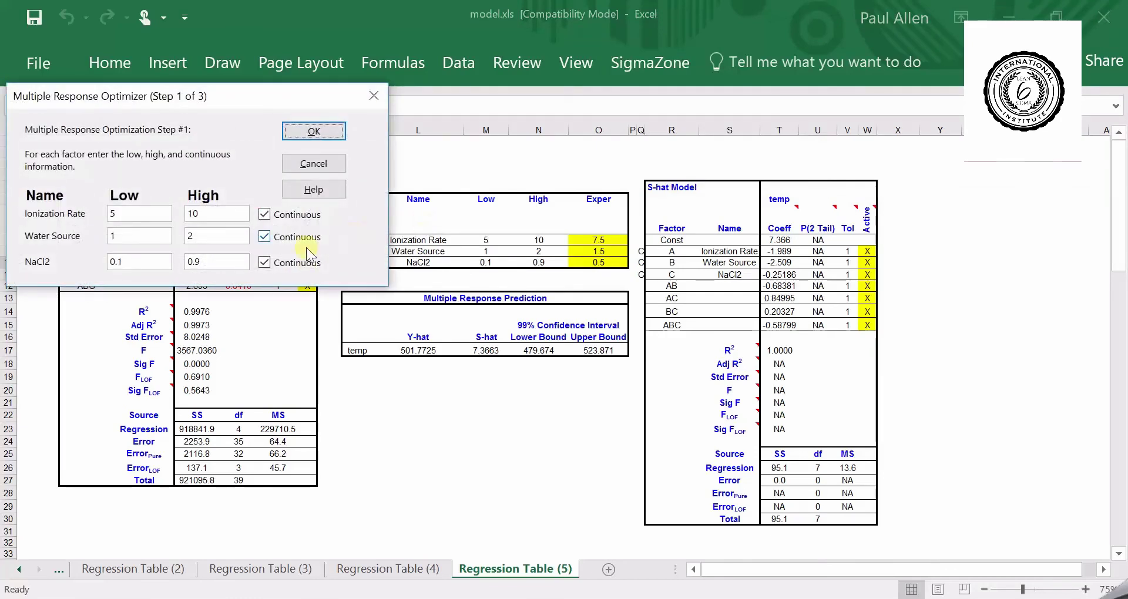
pyautogui.click(265, 237)
pyautogui.click(314, 131)
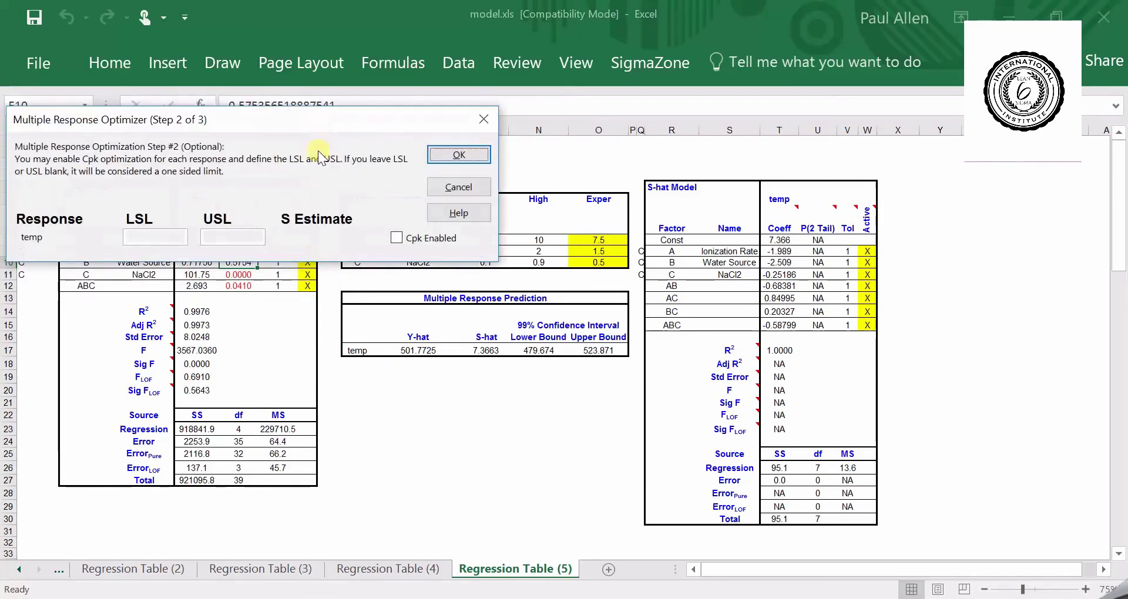
pyautogui.click(452, 154)
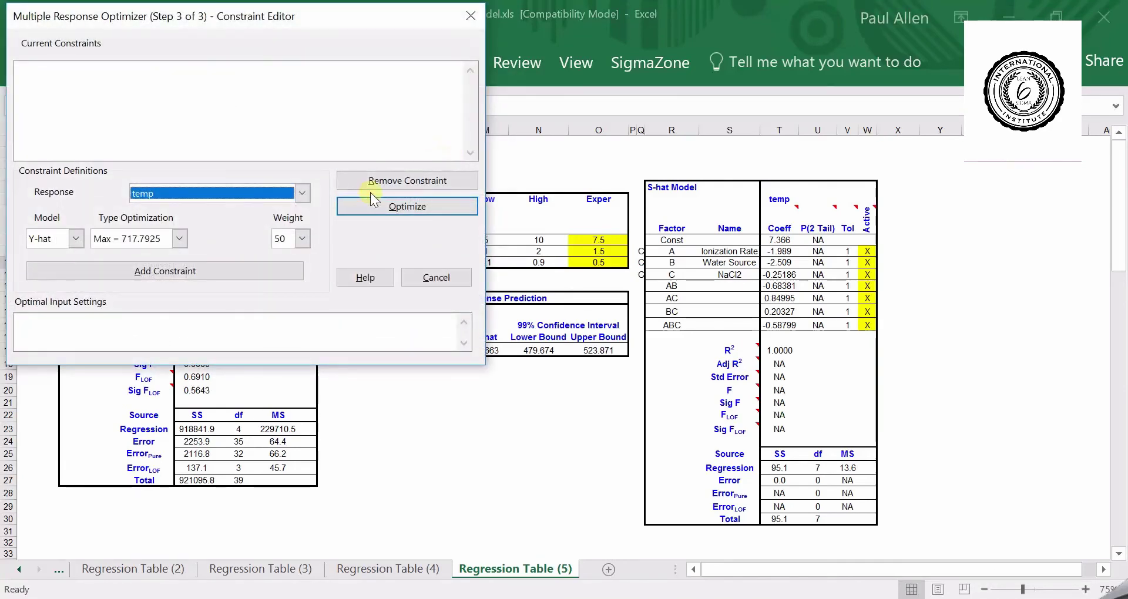
# Step: Add a constraint setting temp Y-hat equal to 650 with weight 50, optimize, and send the optimal settings to the worksheet
pyautogui.click(183, 238)
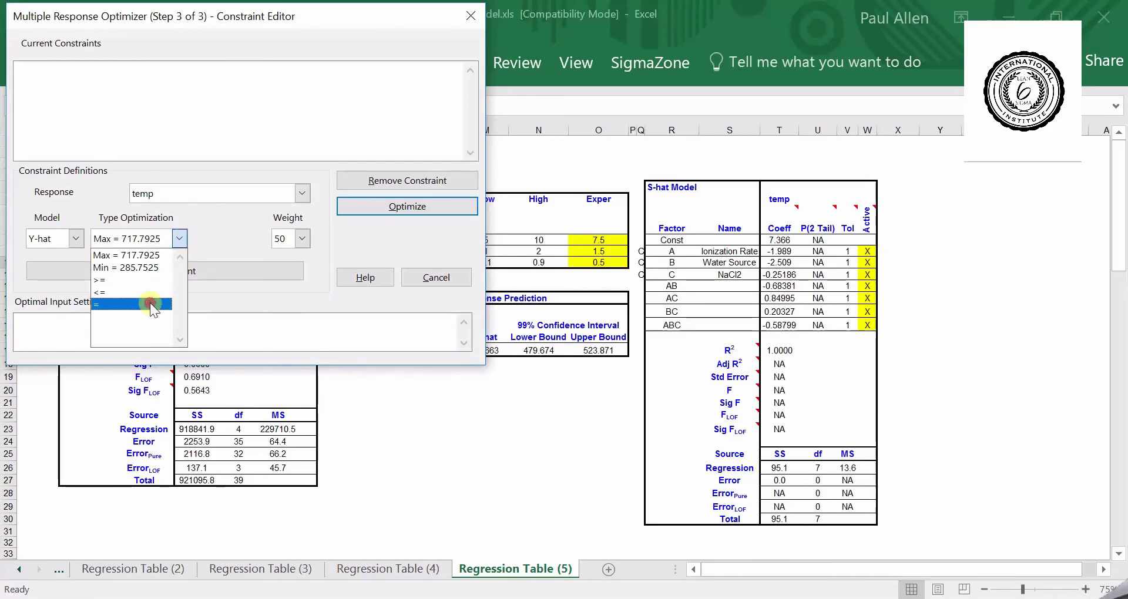
pyautogui.click(149, 303)
pyautogui.click(211, 239)
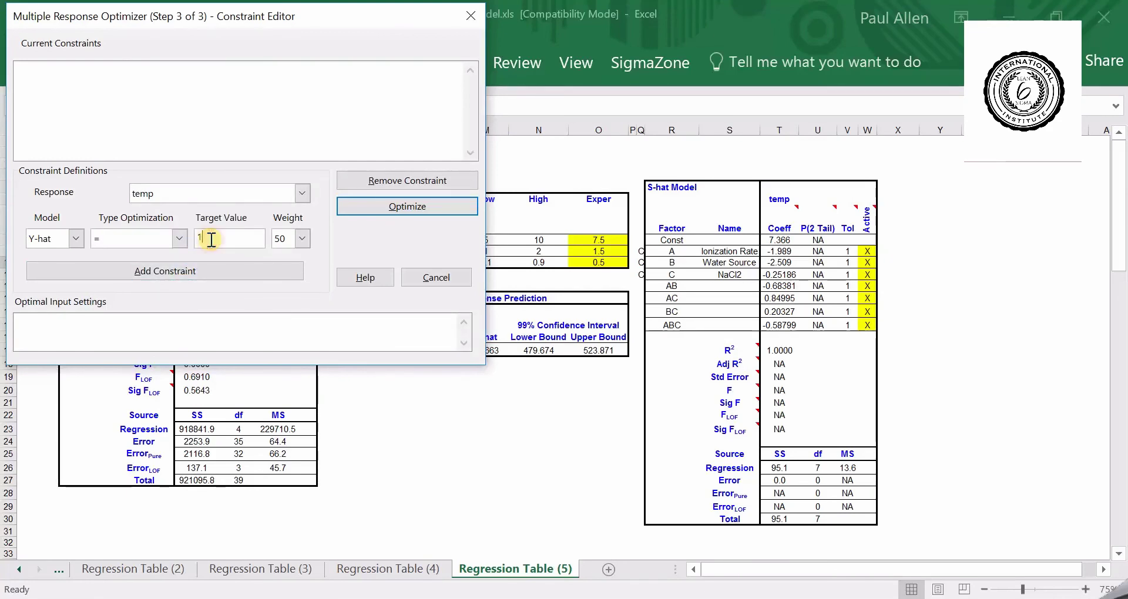
pyautogui.write('650')
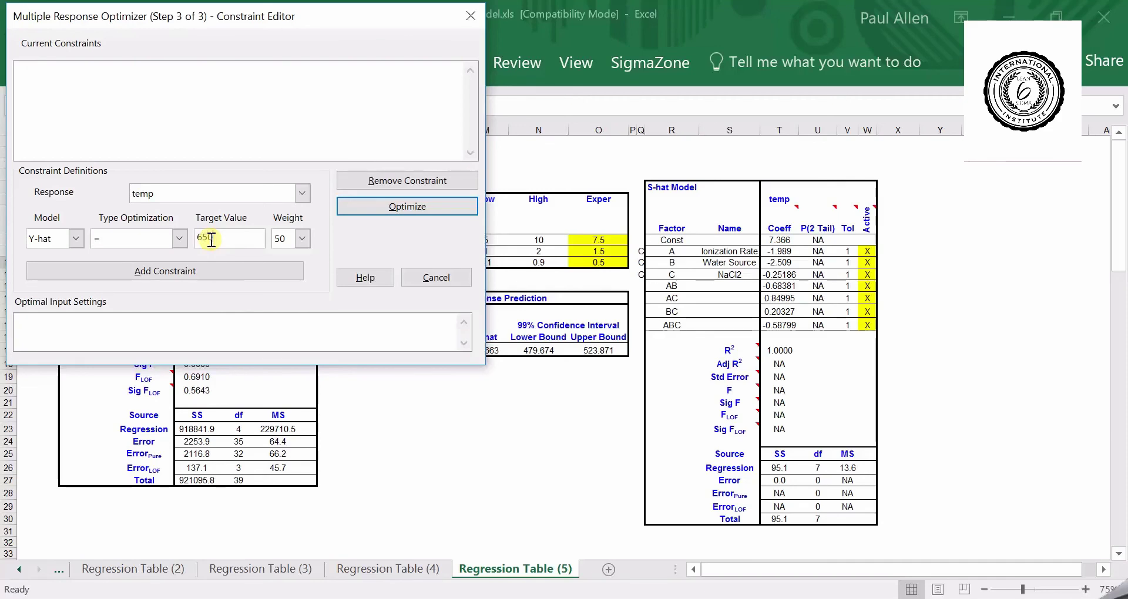
pyautogui.click(218, 274)
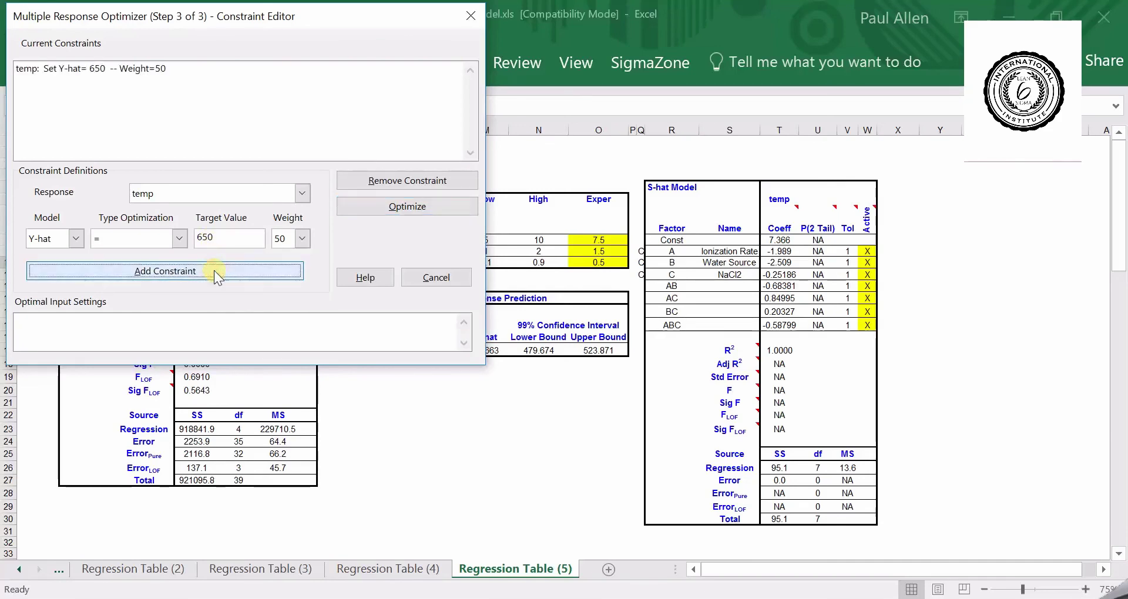
pyautogui.click(400, 206)
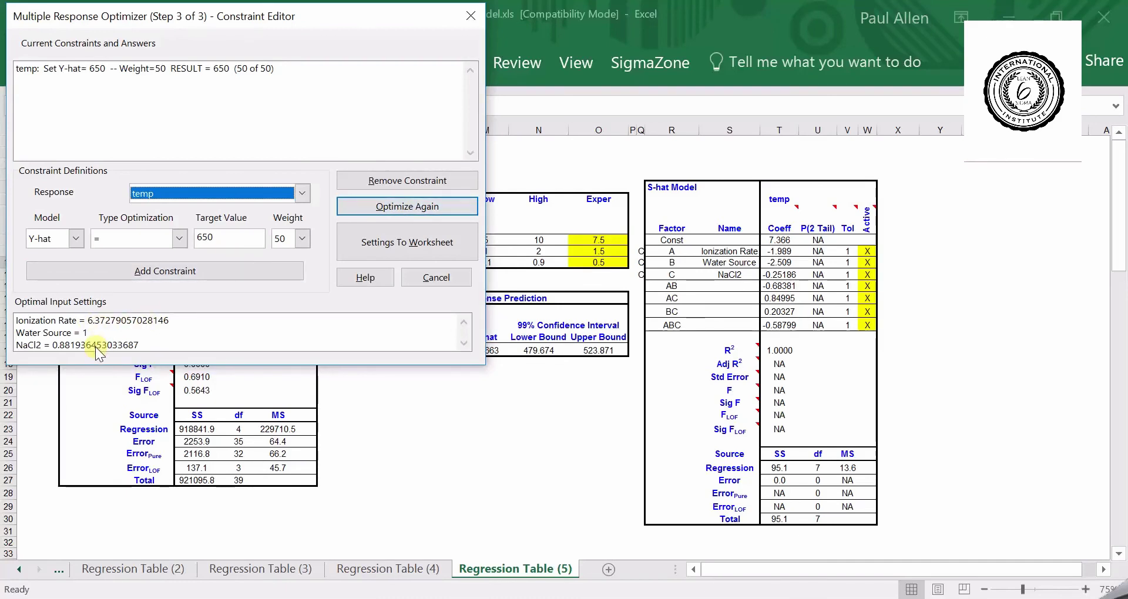
pyautogui.click(431, 247)
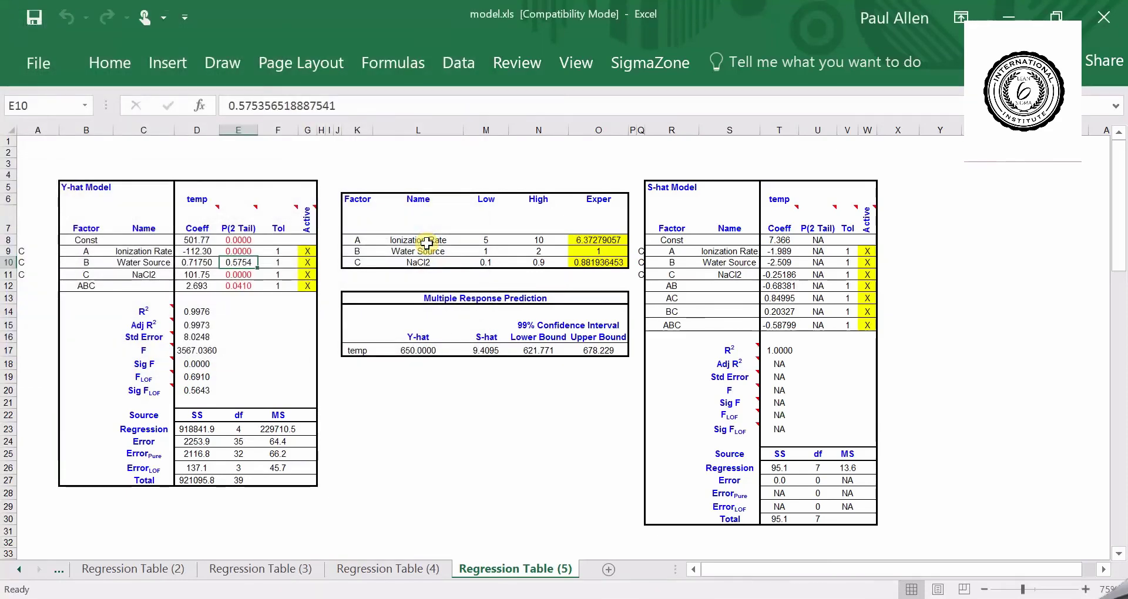
# Step: Check the temp Y-hat prediction and shorten the Ionization Rate experimental setting to 6.37
pyautogui.click(427, 350)
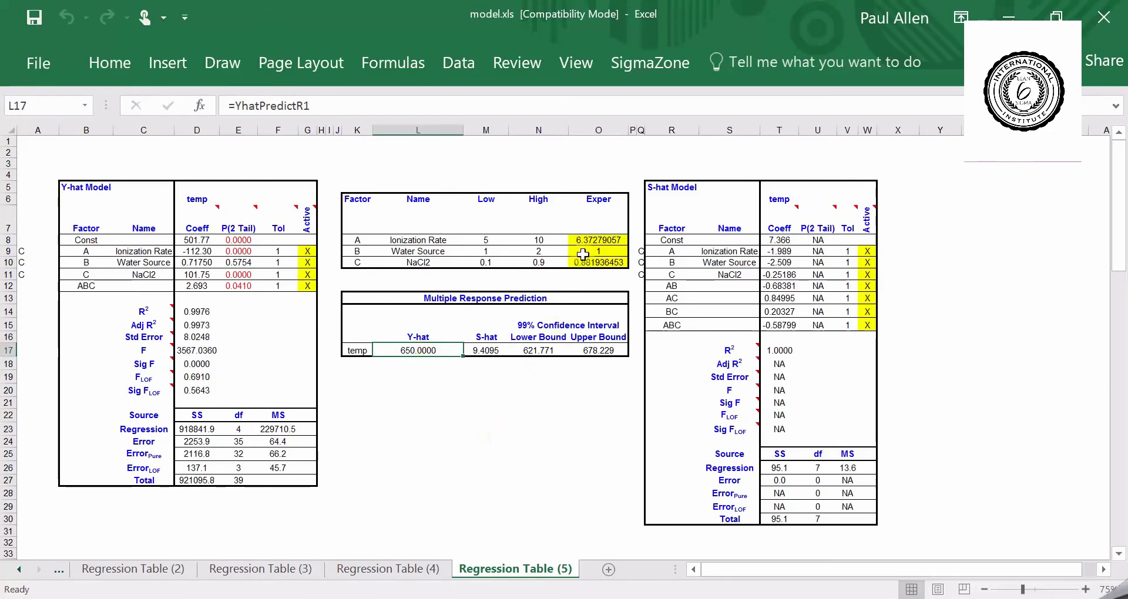
pyautogui.click(595, 238)
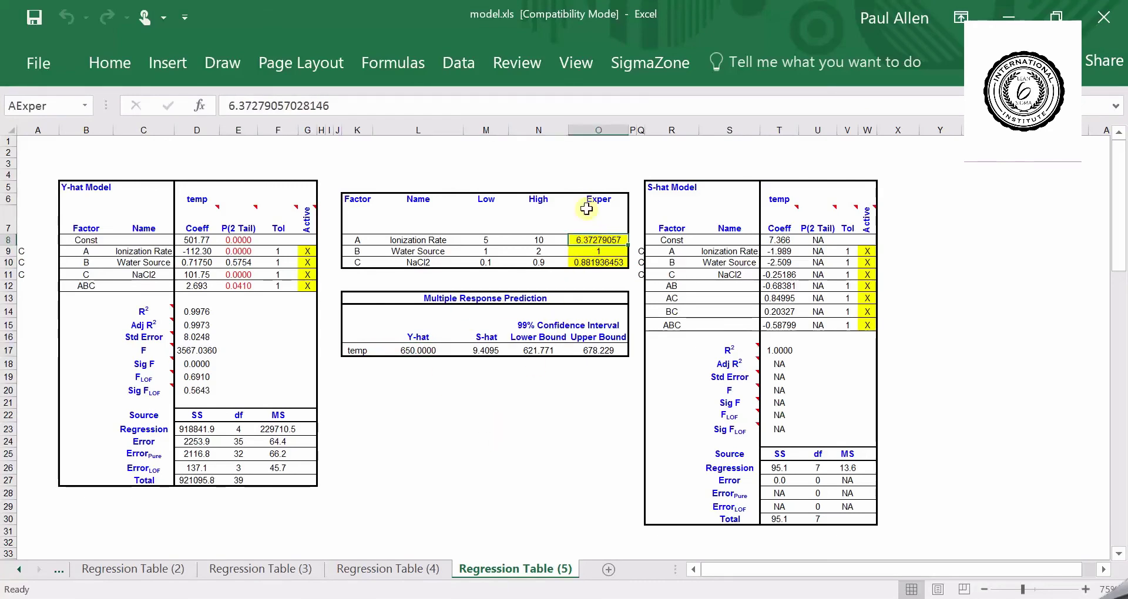
pyautogui.click(372, 106)
pyautogui.press('BackSpace')
pyautogui.press('BackSpace')
pyautogui.press('BackSpace')
pyautogui.press('BackSpace')
pyautogui.press('BackSpace')
pyautogui.press('BackSpace')
pyautogui.press('BackSpace')
pyautogui.press('BackSpace')
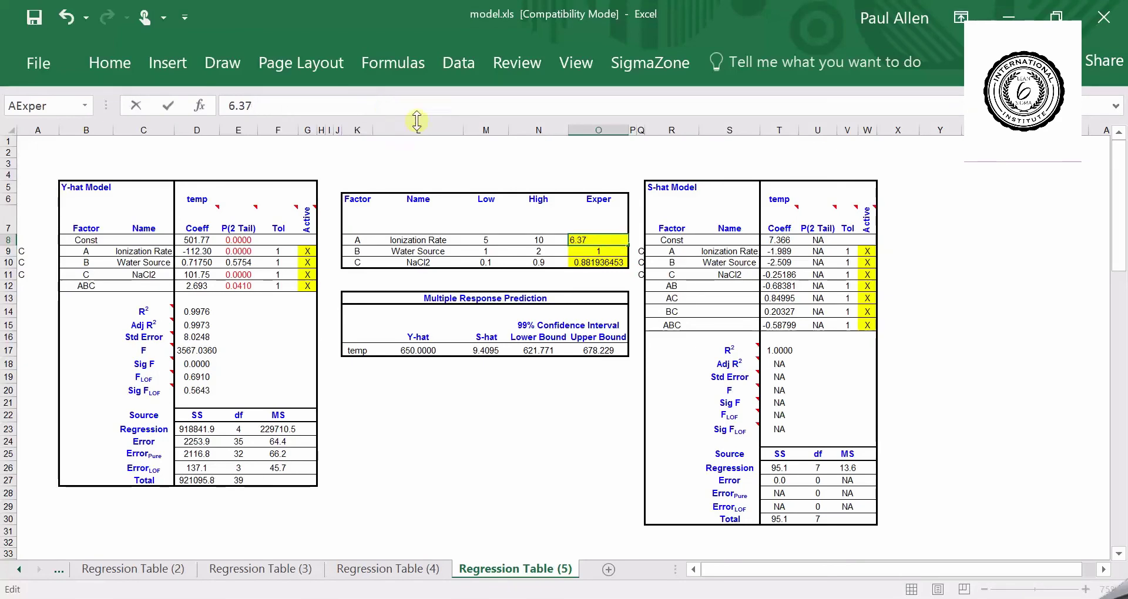
# Step: Shorten the NaCl2 experimental setting in the factor table to 0.88
pyautogui.click(578, 261)
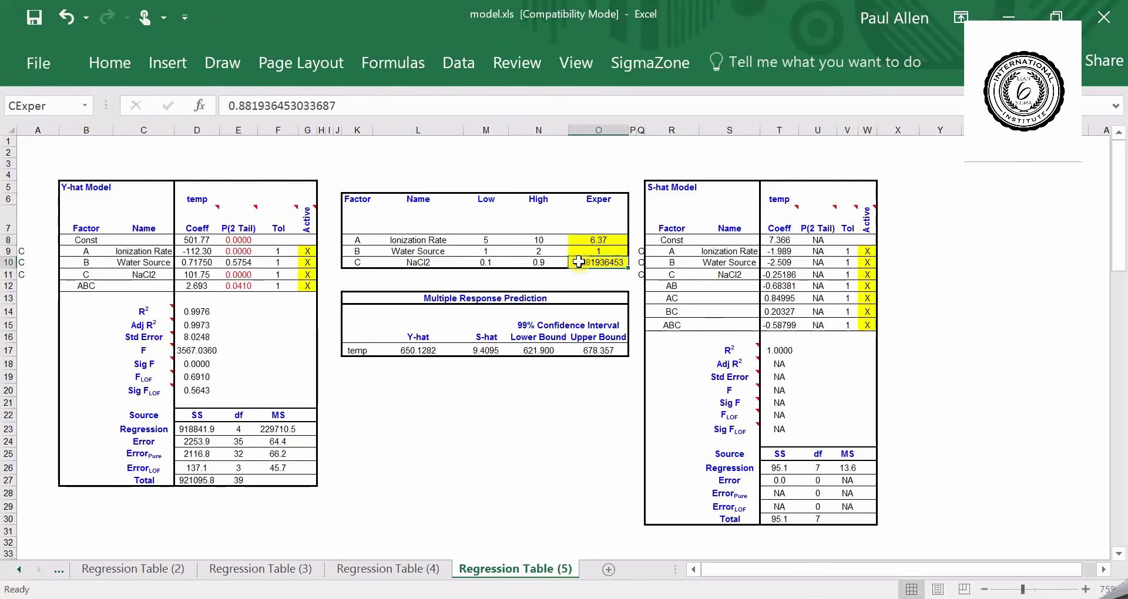
pyautogui.click(340, 106)
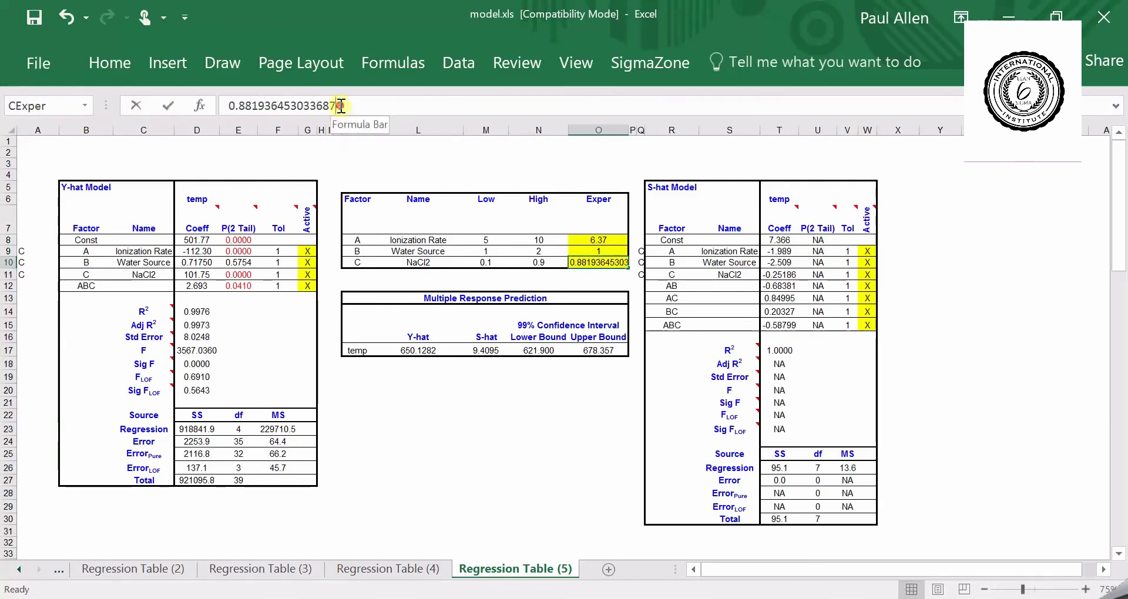
pyautogui.press('BackSpace')
pyautogui.press('BackSpace')
pyautogui.press('BackSpace')
pyautogui.press('BackSpace')
pyautogui.press('BackSpace')
pyautogui.press('BackSpace')
pyautogui.press('BackSpace')
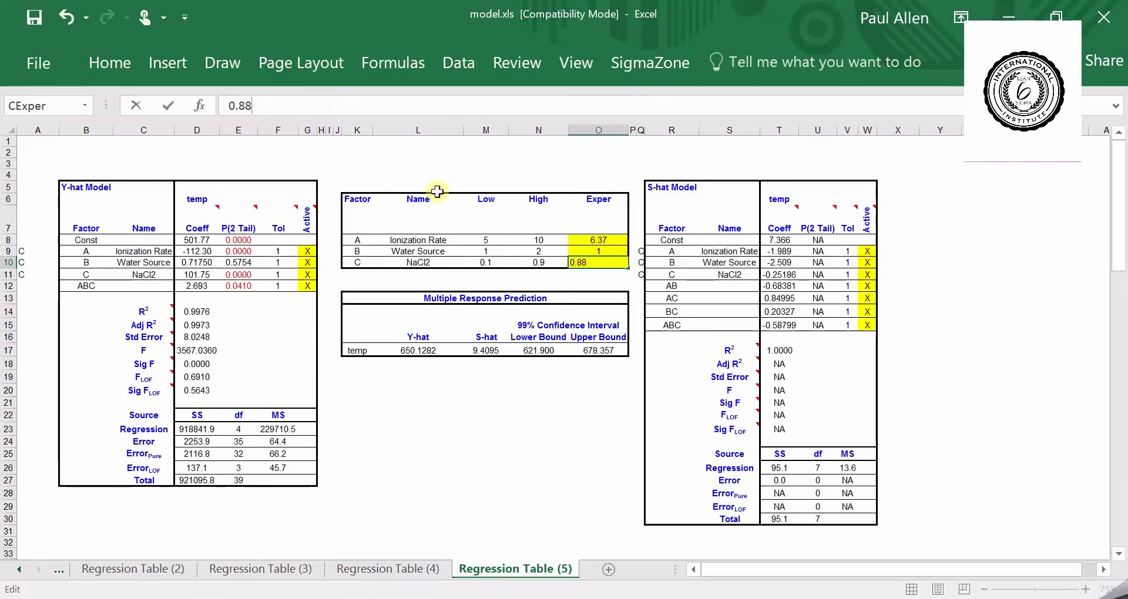
pyautogui.press('Return')
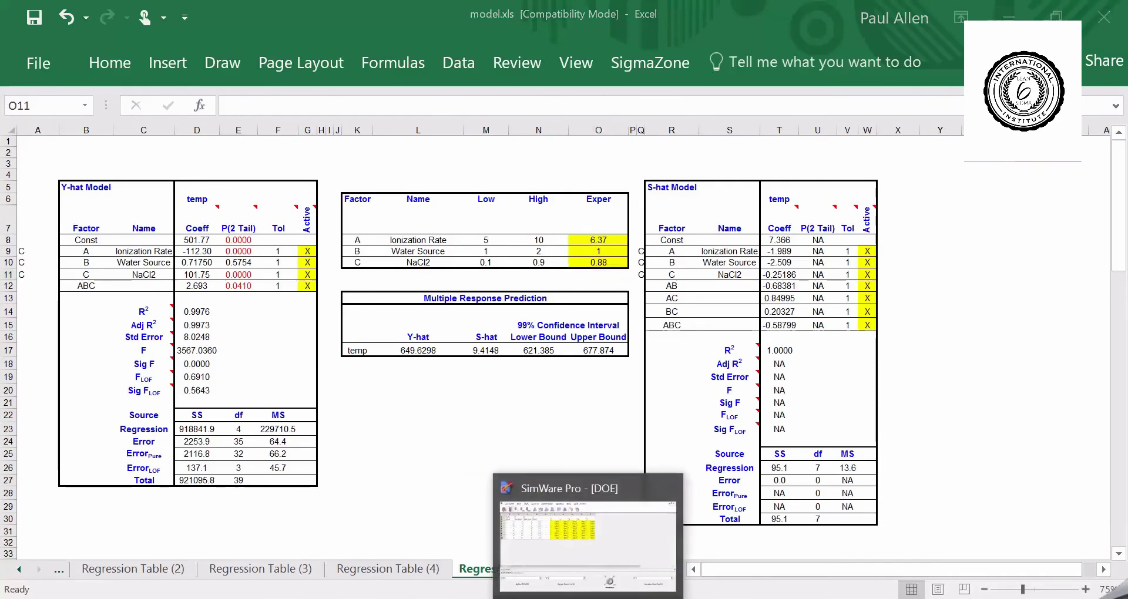
# Step: Switch to SimWare Pro and set the Ionization Rate input to 6.4
pyautogui.click(587, 596)
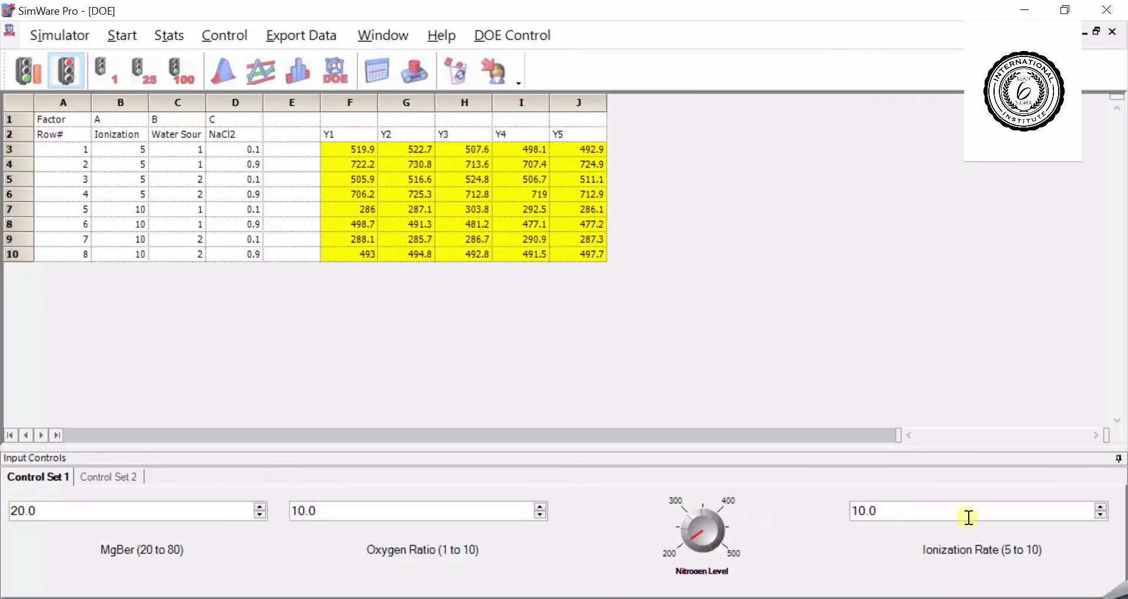
pyautogui.moveTo(1102, 524)
pyautogui.mouseDown()
pyautogui.moveTo(1093, 511)
pyautogui.moveTo(1102, 520)
pyautogui.mouseUp()
pyautogui.click(1090, 510)
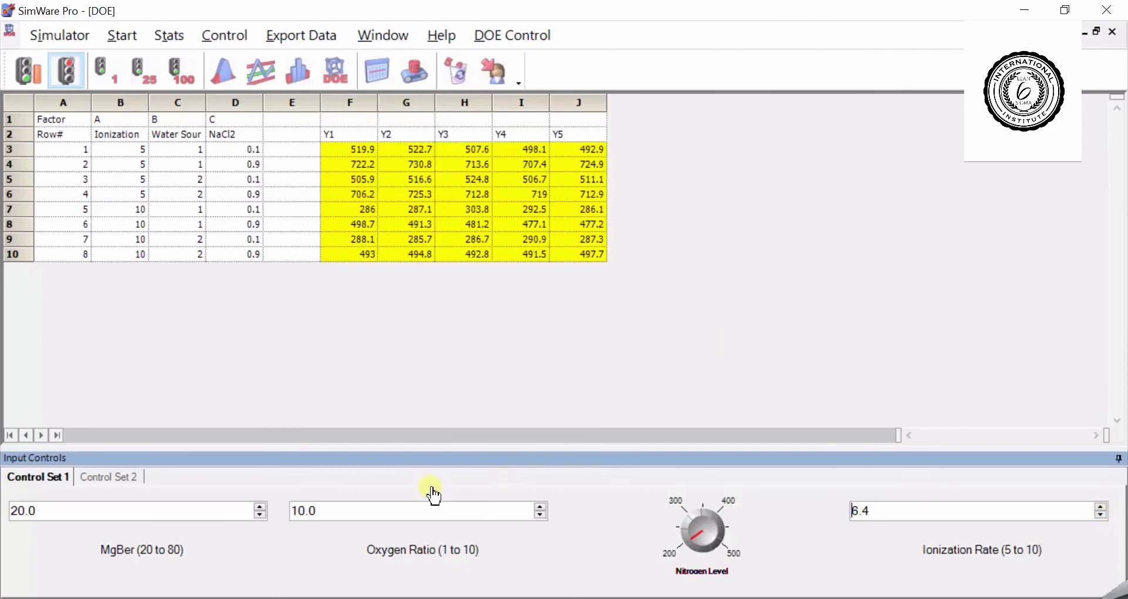
# Step: In the second input control set, choose Water Source 1 and set NaCl2 to 0.88
pyautogui.click(103, 477)
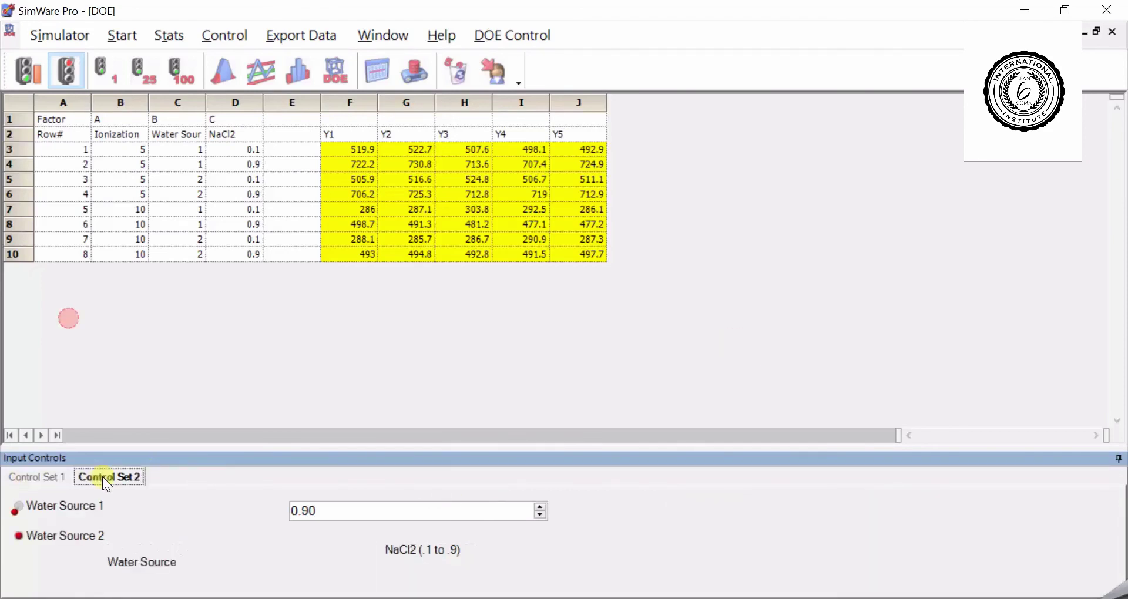
pyautogui.click(21, 509)
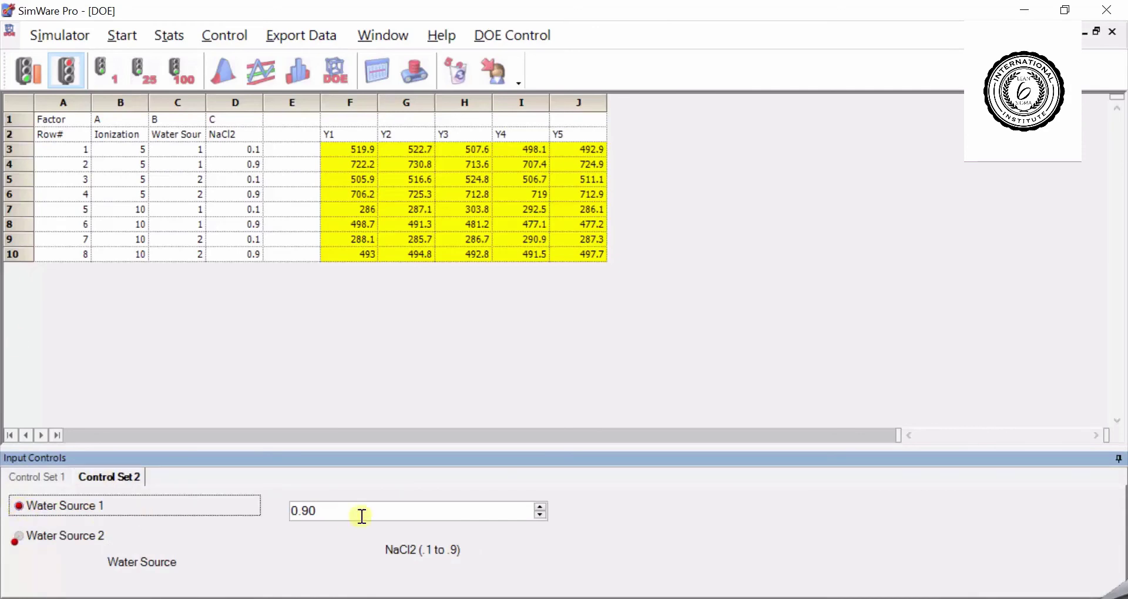
pyautogui.click(540, 515)
pyautogui.click(541, 515)
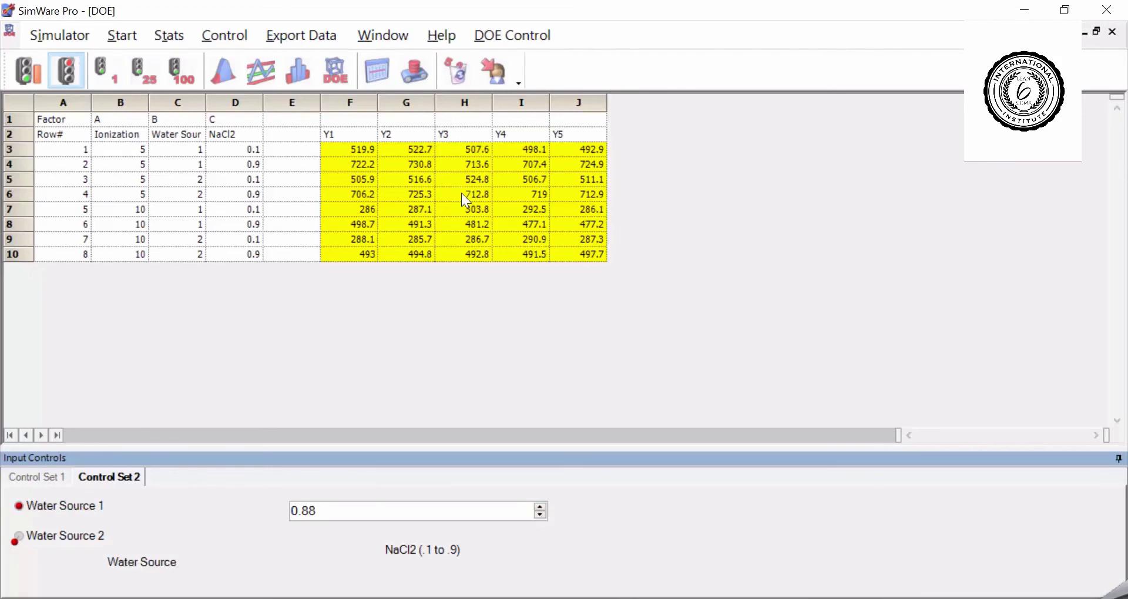
# Step: Show the temp Cpk chart and replace its earlier data with 100 newly generated simulation runs
pyautogui.click(231, 73)
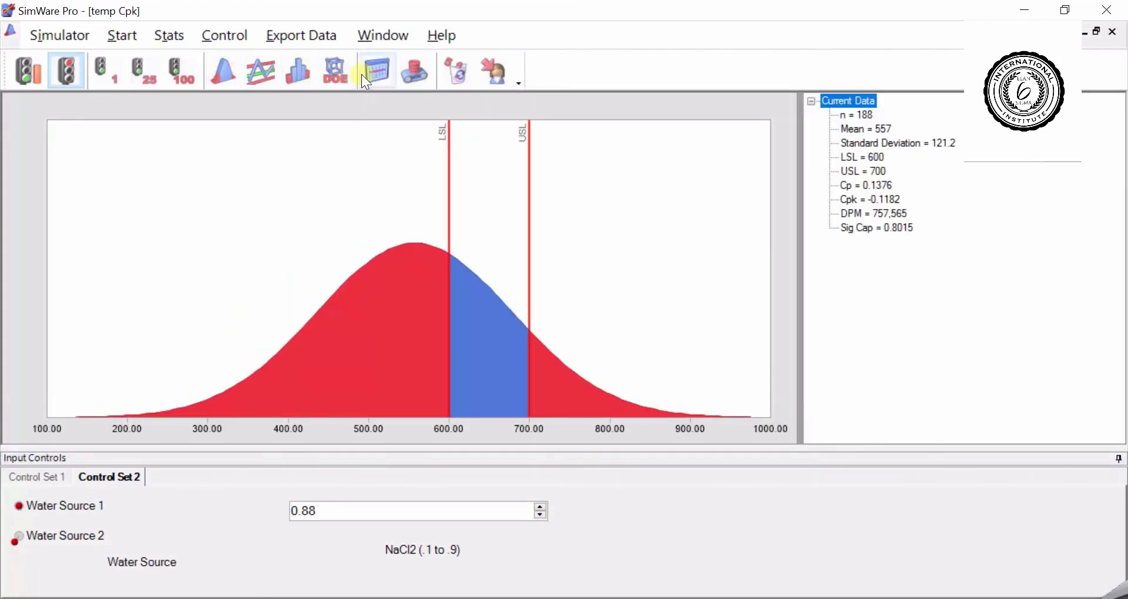
pyautogui.click(175, 69)
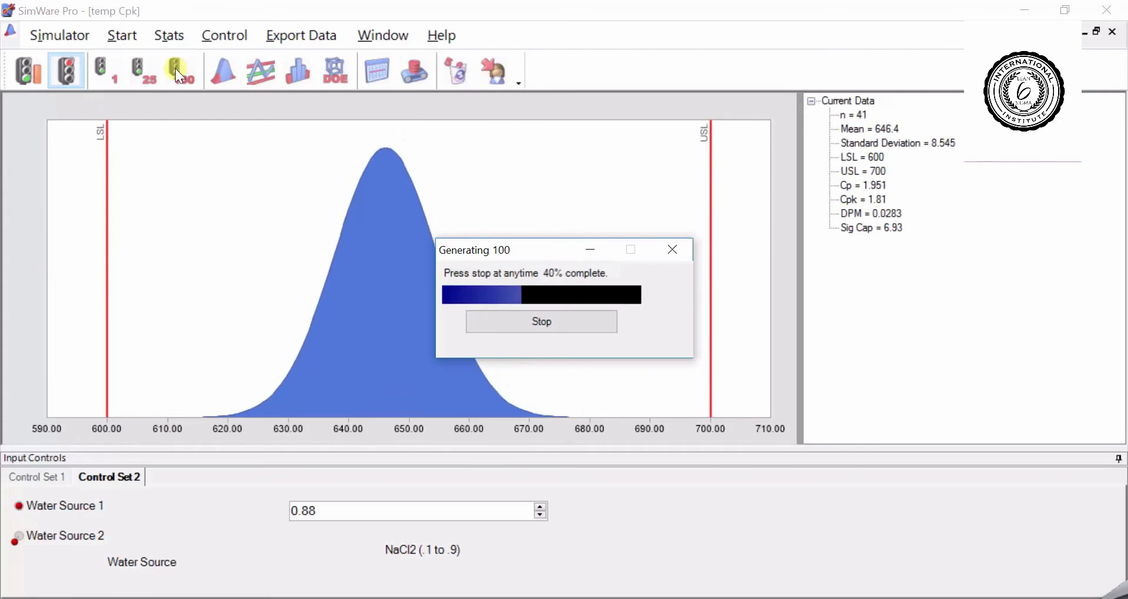